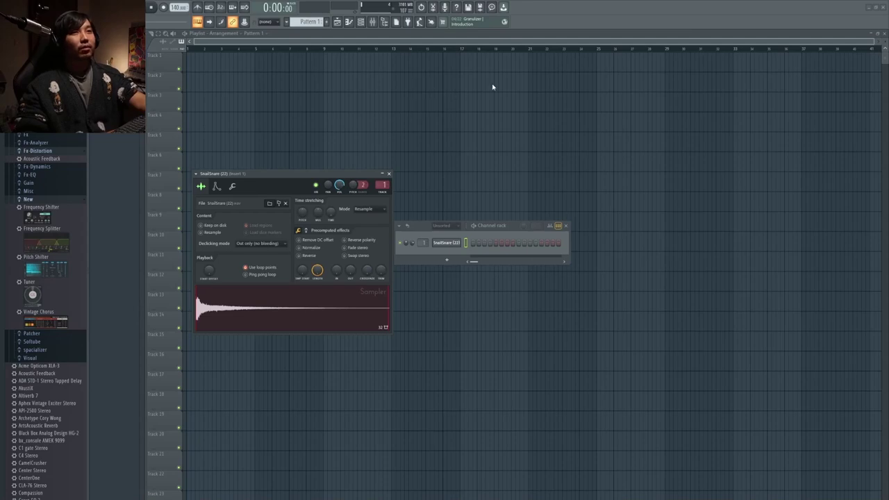
# Clone the SnailSnare (22) channel three times and load the SnailKick (13) sample into the original channel
pyautogui.press('F9')
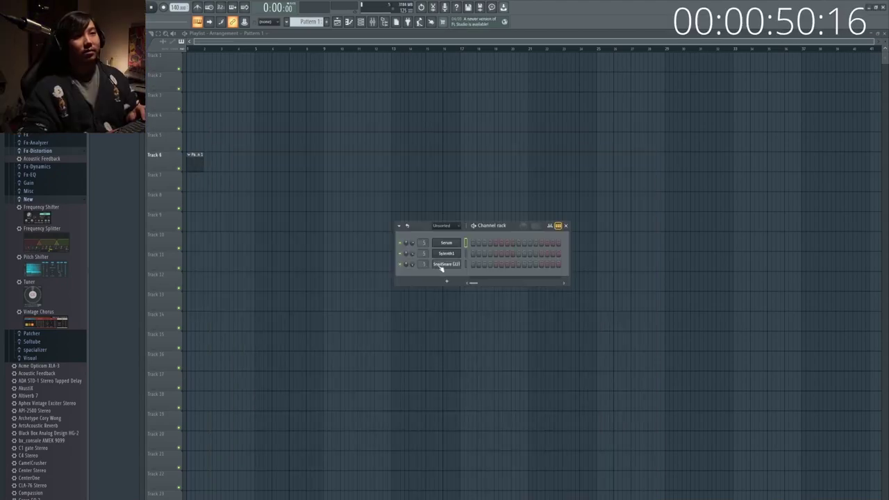
pyautogui.hotkey('alt', 'c')
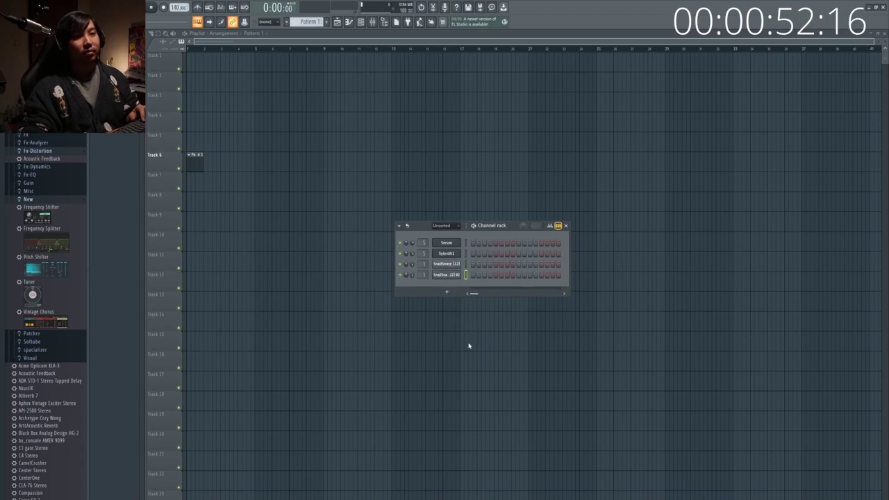
pyautogui.hotkey('alt', 'c')
pyautogui.hotkey('alt', 'c')
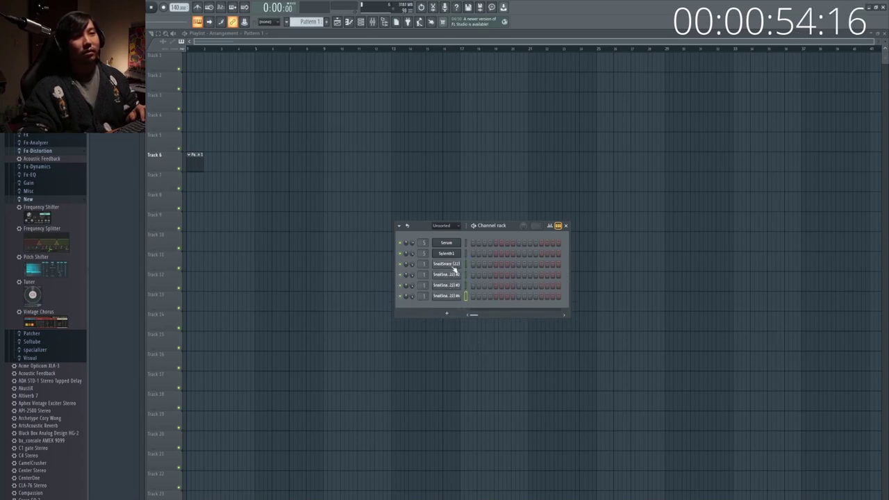
pyautogui.click(446, 264)
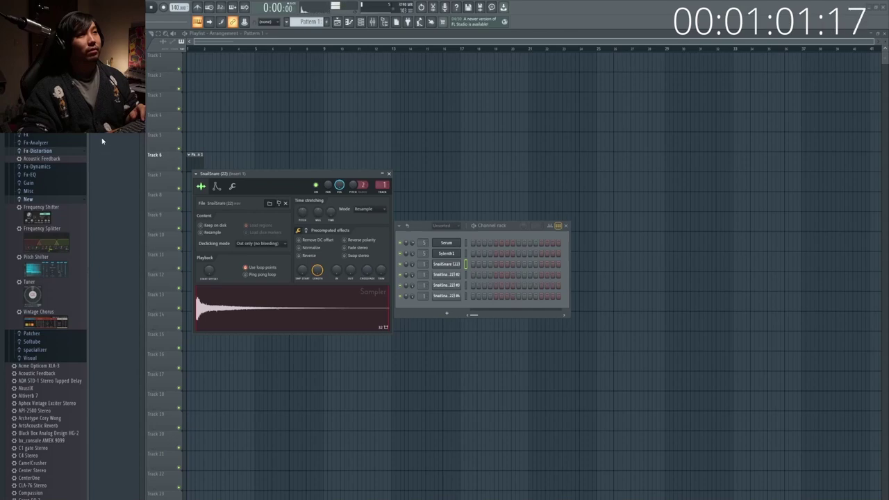
pyautogui.moveTo(101, 143); pyautogui.dragTo(333, 306)
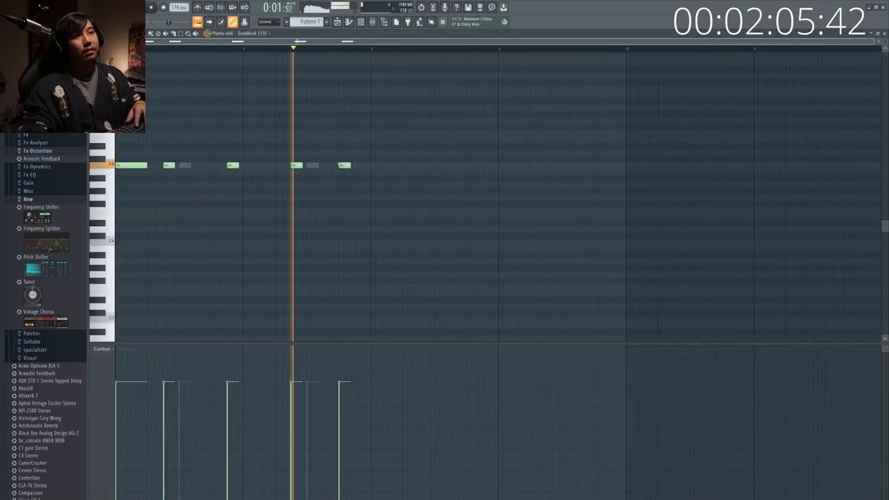
# Switch from the kick's piano roll to the playlist arrangement
pyautogui.click(338, 22)
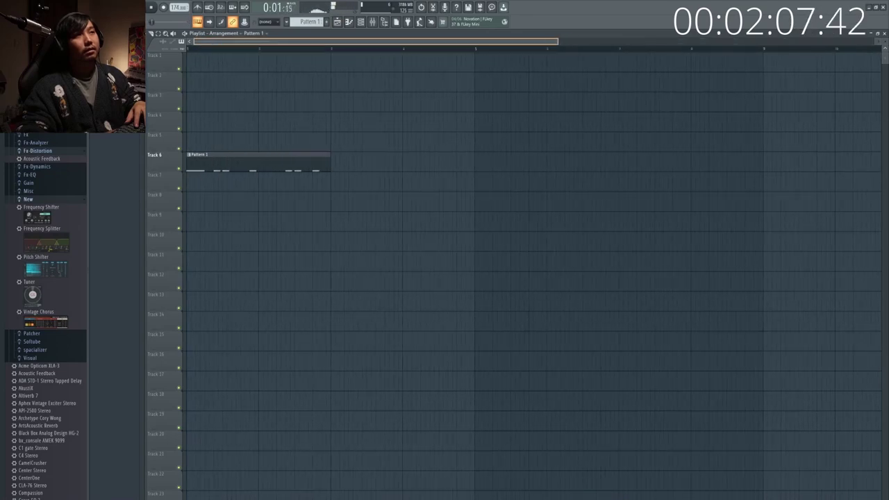
pyautogui.click(254, 139)
pyautogui.press('F9')
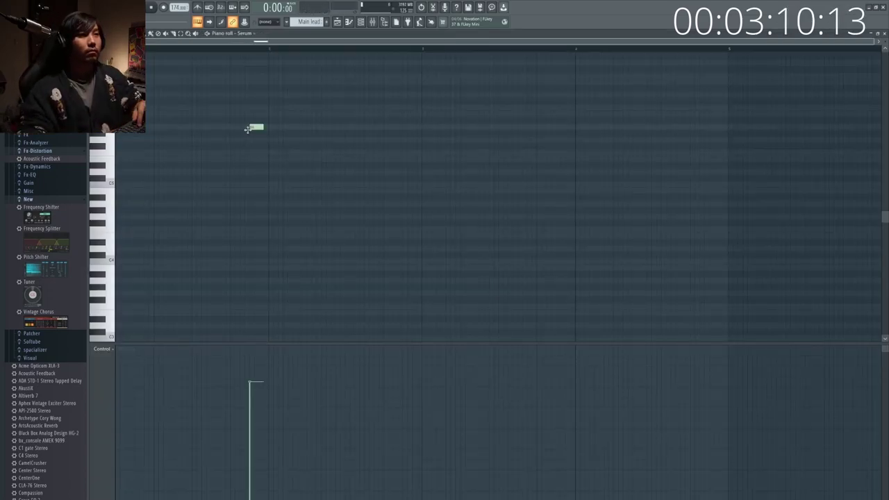
# Raise the pitch of the first lead note in the Main lead pattern's Serum piano roll
pyautogui.moveTo(249, 96); pyautogui.dragTo(253, 83)
pyautogui.scroll(3, 294, 146)
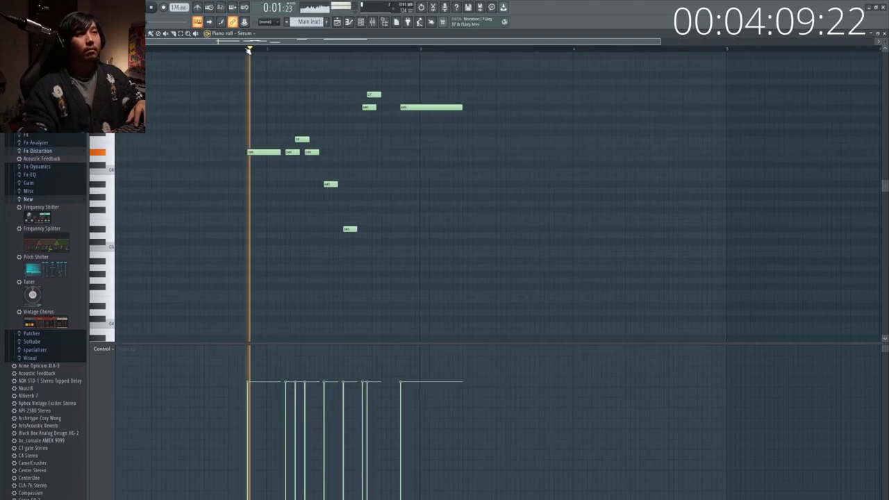
# Transpose the whole Main lead melody up seven semitones and audition it
pyautogui.scroll(-2, 285, 127)
pyautogui.press('F6')
pyautogui.press('space')
pyautogui.press('F6')
pyautogui.press('F6')
pyautogui.press('F6')
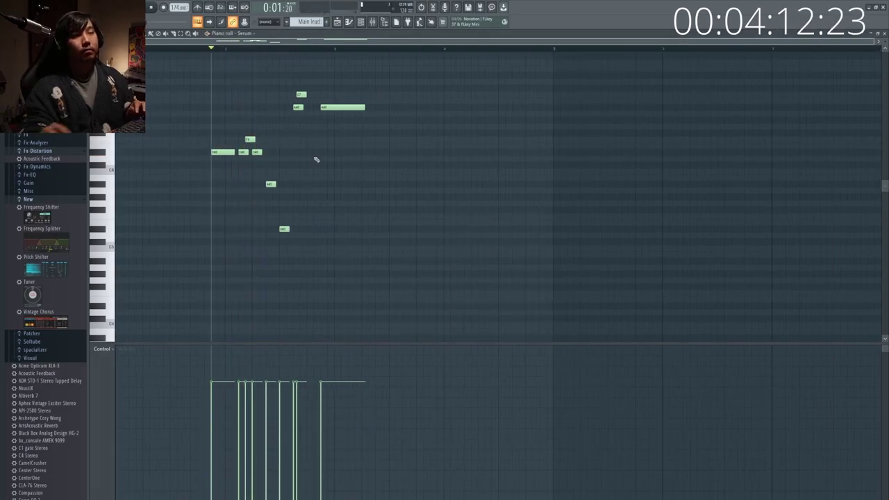
pyautogui.scroll(-4, 314, 159)
pyautogui.scroll(2, 314, 159)
pyautogui.press('space')
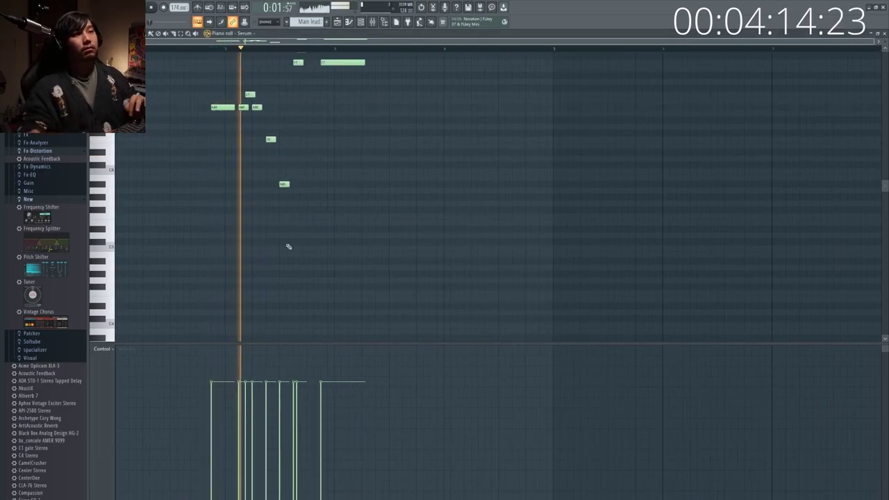
# Raise the whole lead melody another three semitones so it starts on C#7, and play it back
pyautogui.press('space')
pyautogui.scroll(3, 333, 248)
pyautogui.hotkey('shift', 'Up')
pyautogui.hotkey('shift', 'Up')
pyautogui.hotkey('shift', 'Up')
pyautogui.press('space')
pyautogui.press('space')
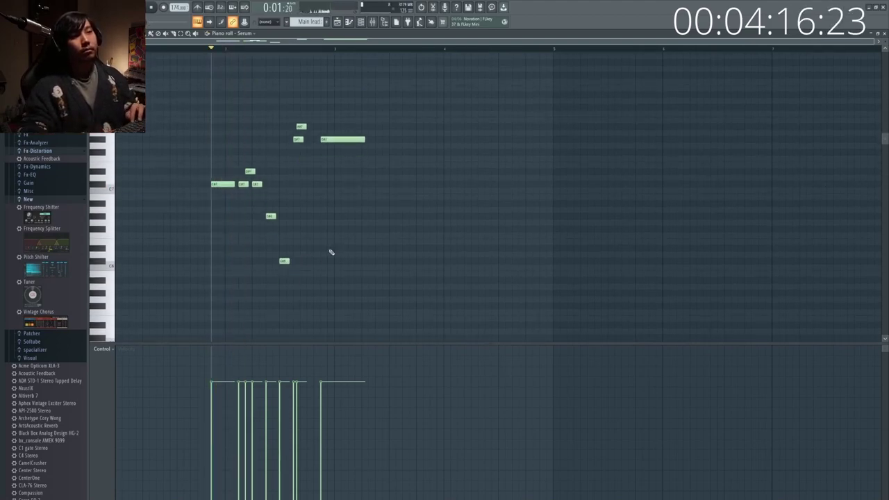
# Raise the whole lead melody two more semitones so it starts on D#7, and audition it
pyautogui.scroll(-1, 331, 252)
pyautogui.press('space')
pyautogui.press('space')
# Create a new pattern named gytuhtyuh and place it on Track 5 of the playlist beneath Pattern 1
pyautogui.press('F6')
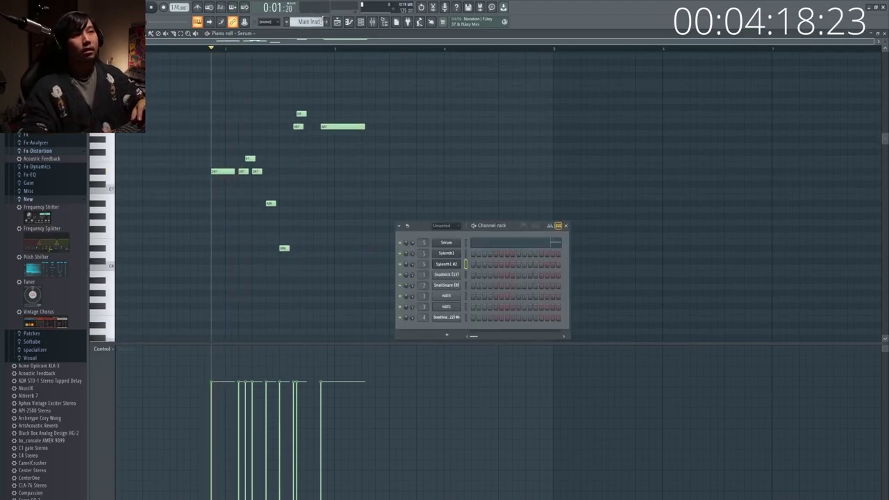
pyautogui.click(337, 21)
pyautogui.click(269, 144)
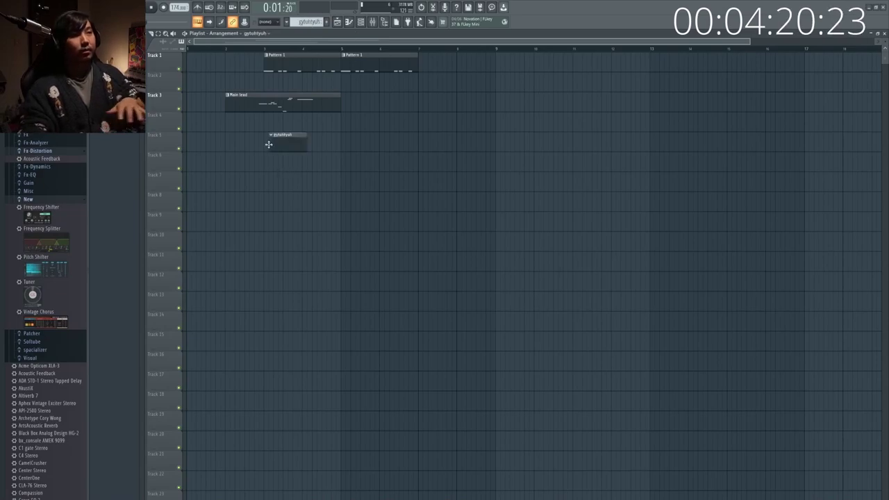
pyautogui.press('F6')
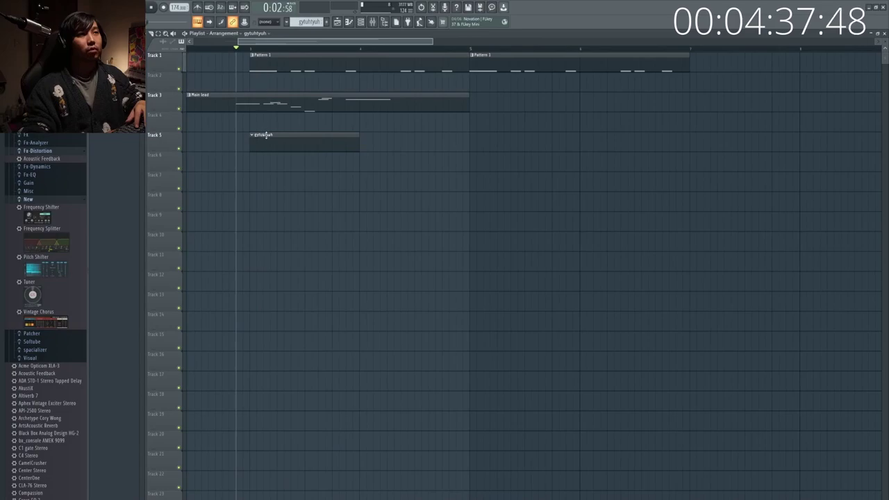
# Open the Sylenth1 #2 piano roll in the gytuhtyuh pattern and place a G#3 note at its start
pyautogui.press('F6')
pyautogui.press('F7')
pyautogui.click(129, 279)
pyautogui.rightClick(123, 268)
pyautogui.moveTo(126, 274)
pyautogui.mouseDown()
pyautogui.moveTo(122, 268)
pyautogui.moveTo(129, 293)
pyautogui.moveTo(107, 306)
pyautogui.mouseUp()
pyautogui.scroll(-1, 153, 303)
pyautogui.rightClick(150, 274)
pyautogui.scroll(-6, 139, 308)
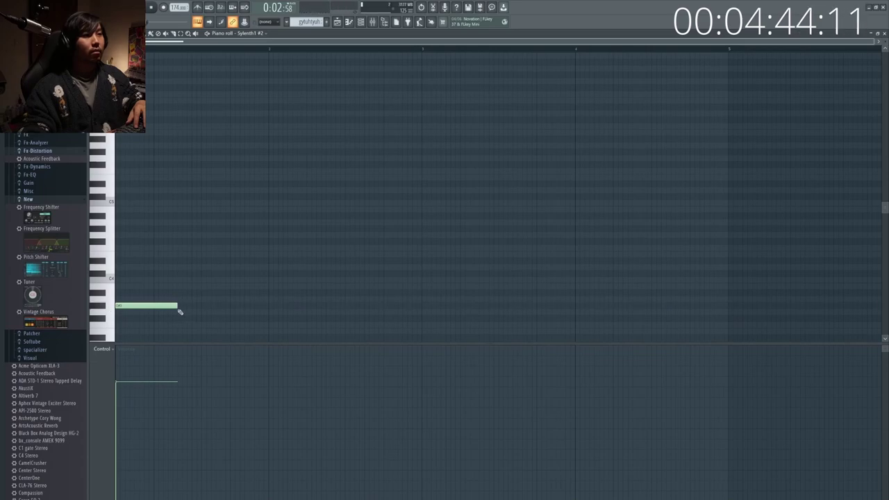
# Shorten the G#3 note at the pattern's start and add further notes for the chord riff
pyautogui.click(180, 311)
pyautogui.rightClick(181, 312)
pyautogui.click(181, 312)
pyautogui.rightClick(181, 311)
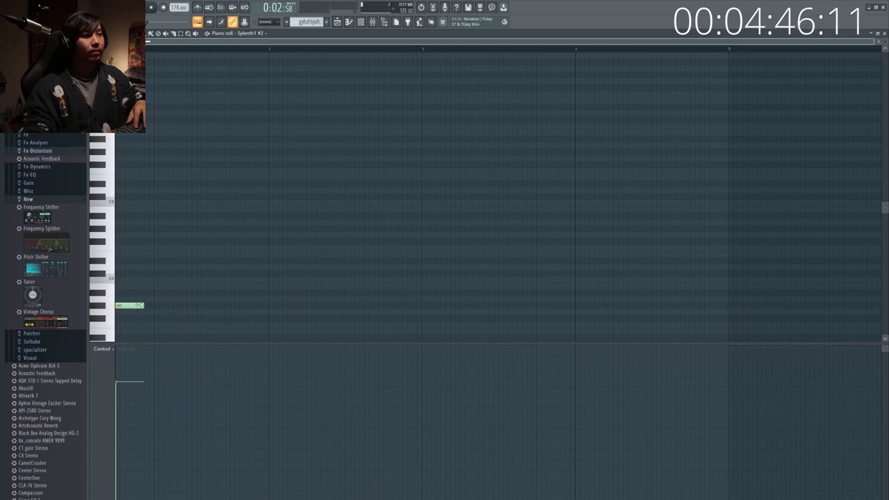
pyautogui.scroll(-6, 223, 152)
pyautogui.click(173, 196)
pyautogui.click(153, 189)
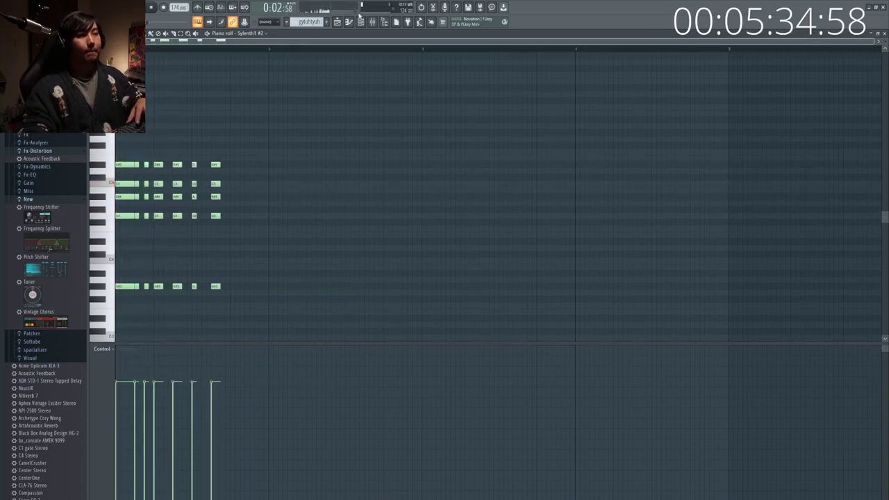
# Open the Sylenth1 #2 synth and examine the oscillator settings of parts A and B while auditioning the sound
pyautogui.press('F6')
pyautogui.click(436, 264)
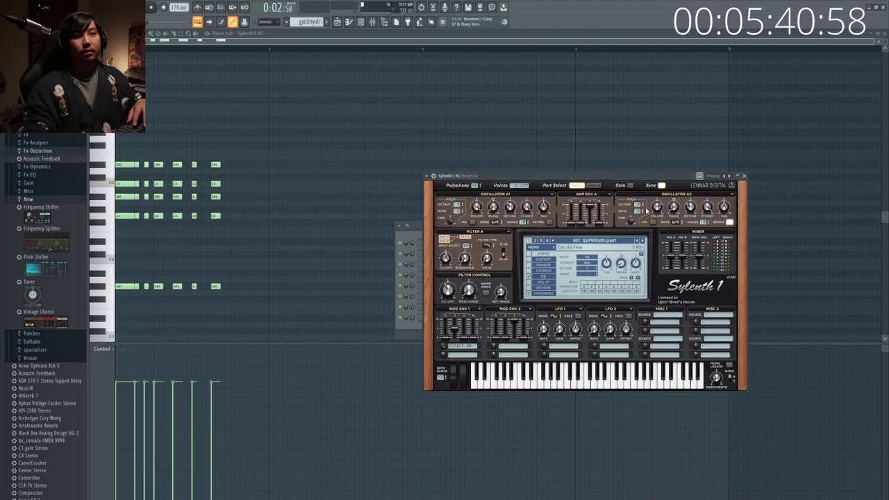
pyautogui.click(594, 186)
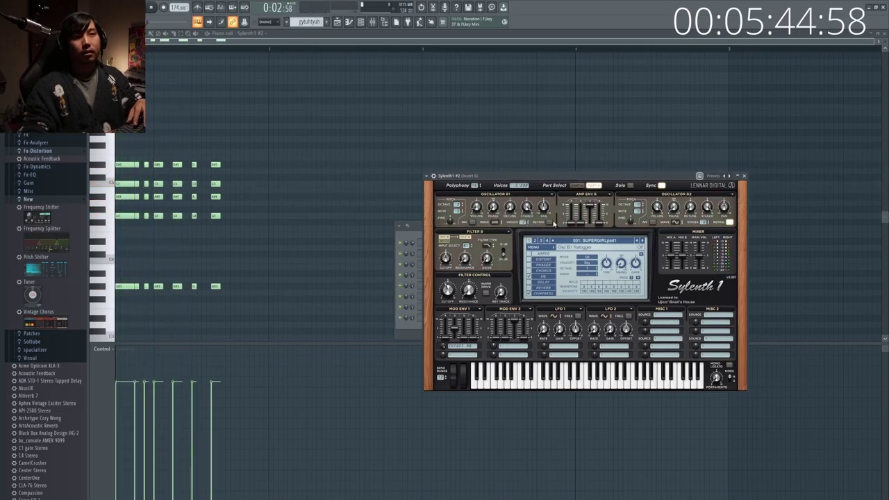
pyautogui.click(411, 226)
pyautogui.press('space')
pyautogui.press('space')
pyautogui.click(516, 185)
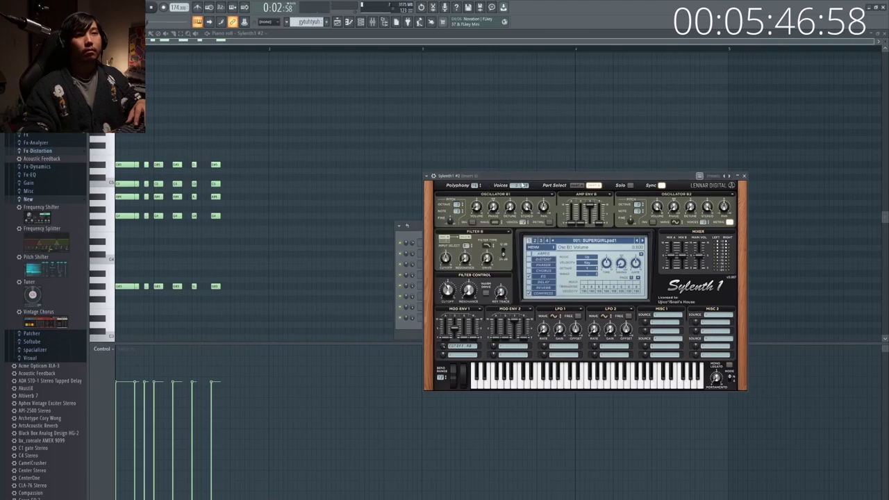
pyautogui.click(581, 186)
# Set the project tempo to 184 BPM
pyautogui.press('space')
pyautogui.click(178, 33)
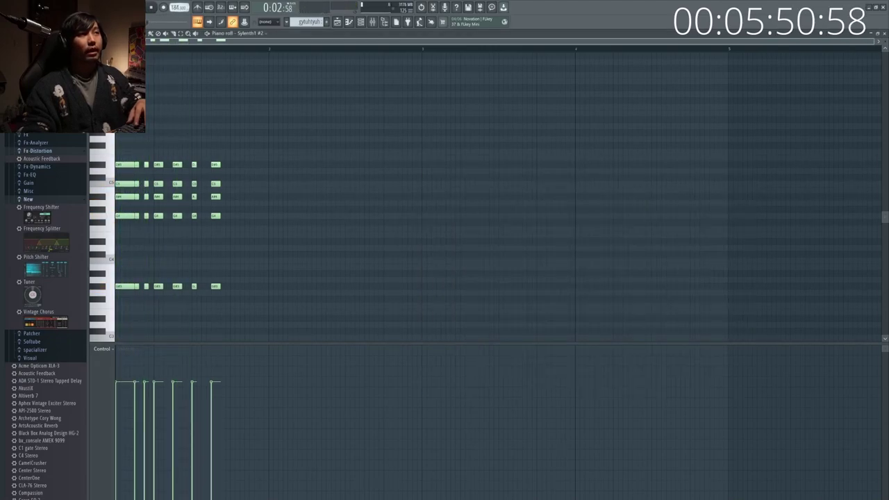
# Return to the playlist, reopen the Sylenth1 #2 synth and play the arrangement
pyautogui.press('F5')
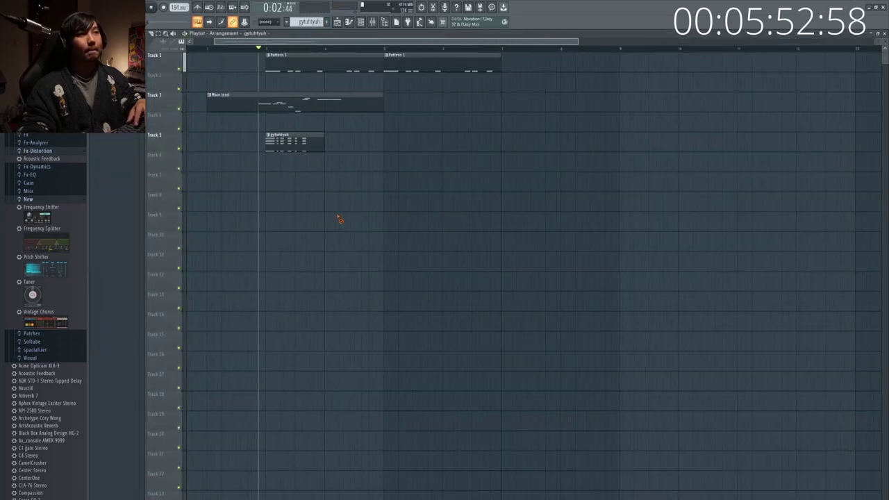
pyautogui.doubleClick(286, 148)
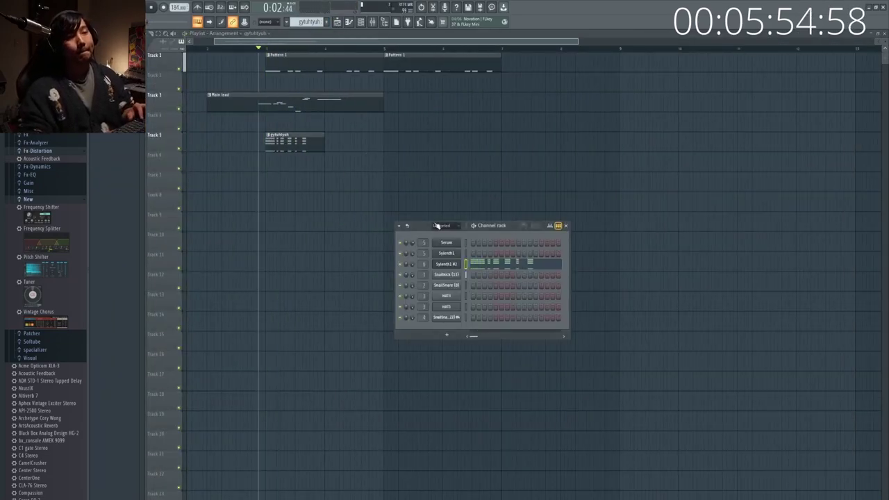
pyautogui.click(455, 266)
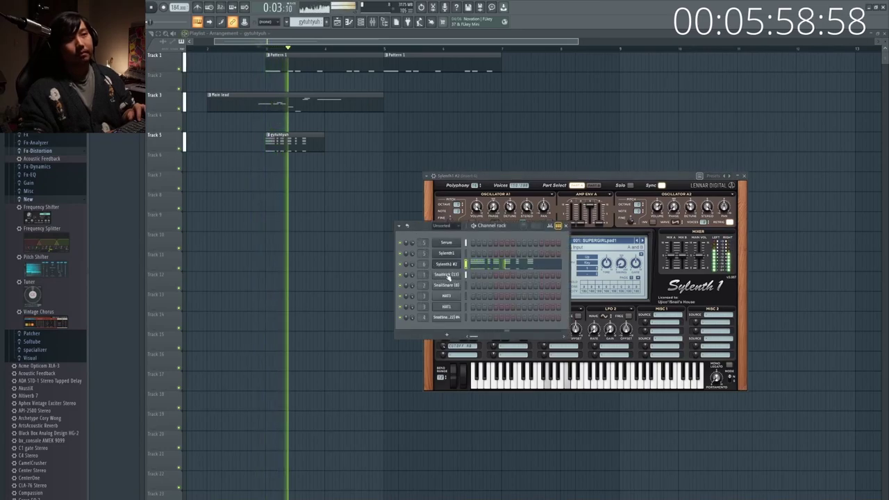
# Duplicate the chord riff into bar 2 of the gytuhtyuh pattern and move the copy's first chord earlier
pyautogui.press('F12')
pyautogui.doubleClick(312, 131)
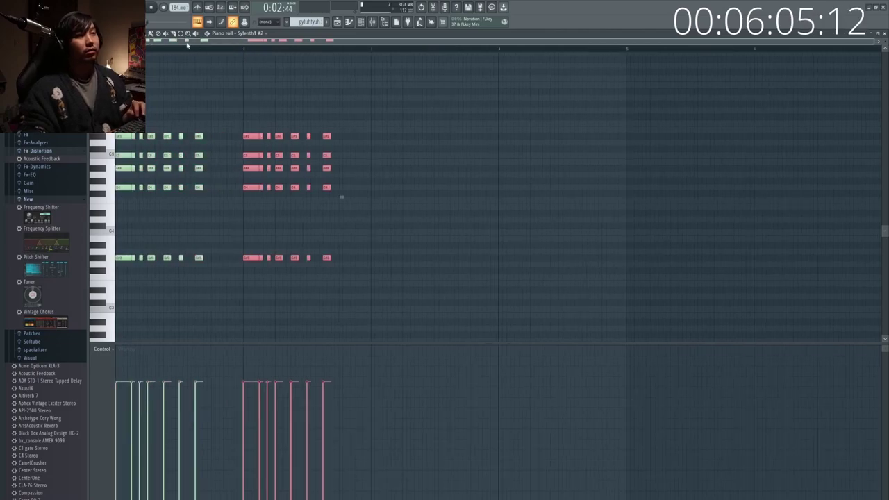
pyautogui.moveTo(237, 127); pyautogui.dragTo(257, 267)
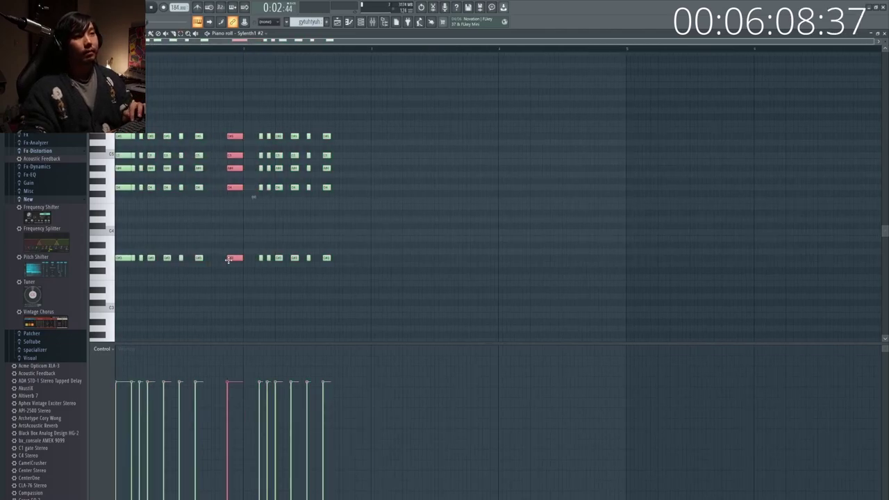
# Lower the second chord group's bass notes to G3 and rework its inner chord notes while auditioning them
pyautogui.click(242, 268)
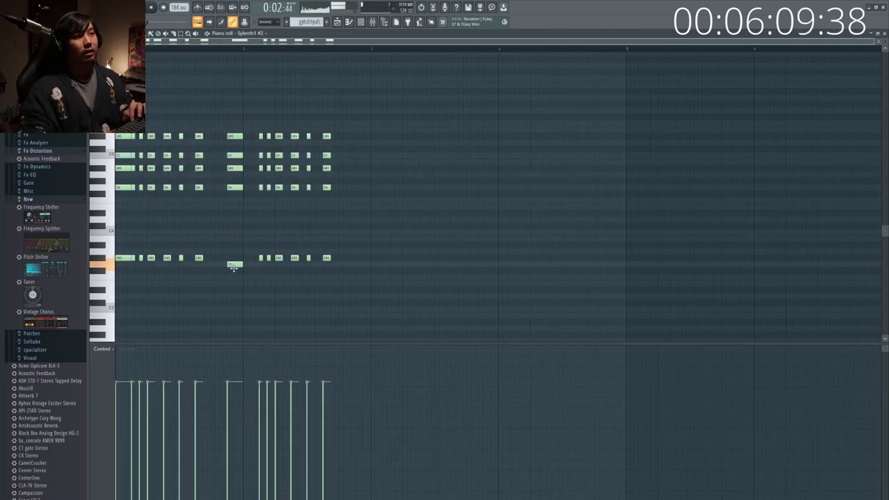
pyautogui.moveTo(261, 247); pyautogui.dragTo(343, 257)
pyautogui.moveTo(367, 216); pyautogui.dragTo(224, 182)
pyautogui.hotkey('shift', 'Down')
pyautogui.press('space')
pyautogui.press('space')
pyautogui.moveTo(340, 162); pyautogui.dragTo(228, 151)
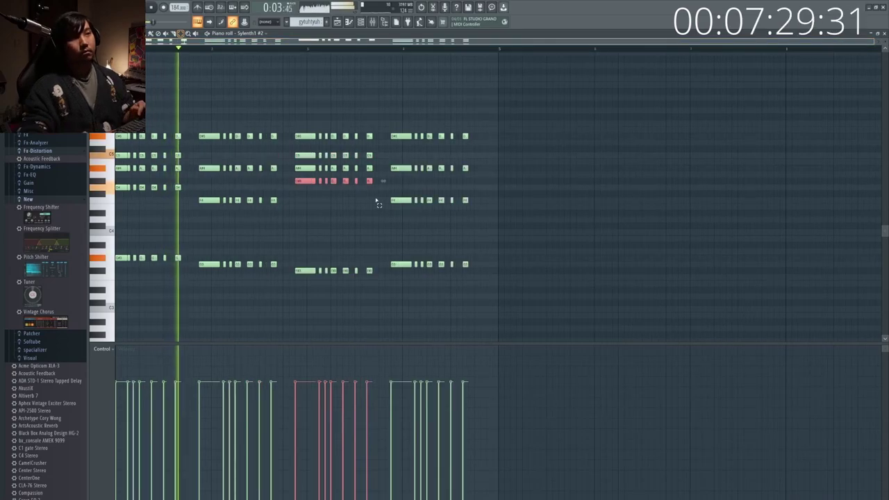
# Lower the third chord group's bass notes one semitone to F3 and return to the playlist
pyautogui.moveTo(373, 278); pyautogui.dragTo(294, 243)
pyautogui.hotkey('shift', 'Down')
pyautogui.moveTo(500, 278); pyautogui.dragTo(386, 257)
pyautogui.press('F5')
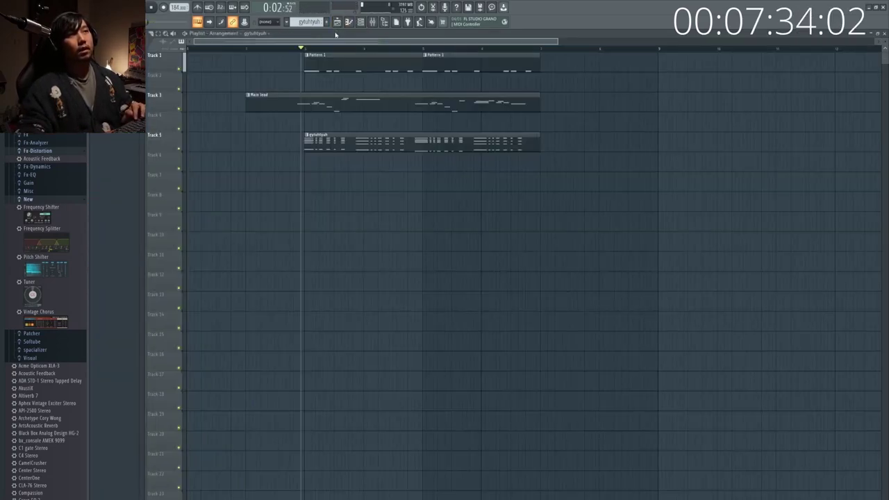
# Adjust Fruity Parametric EQ 2 on mixer Insert 5, dipping a high band and repositioning a low-frequency band
pyautogui.press('F6')
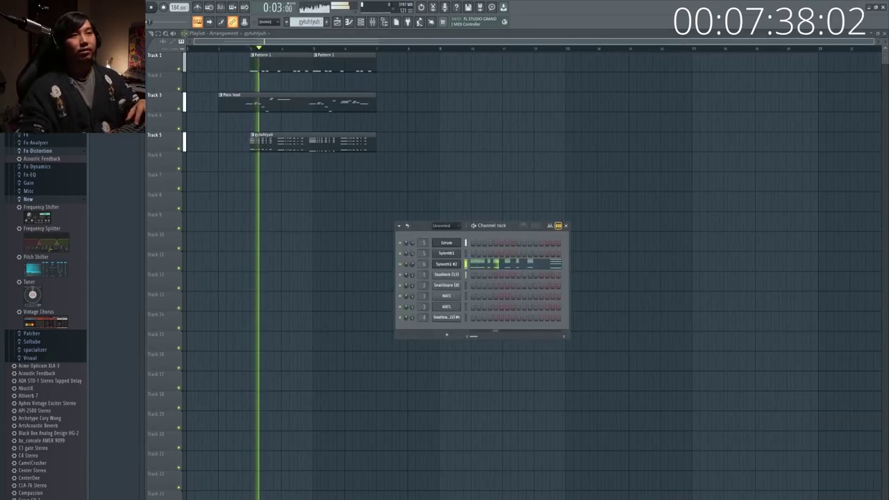
pyautogui.press('F9')
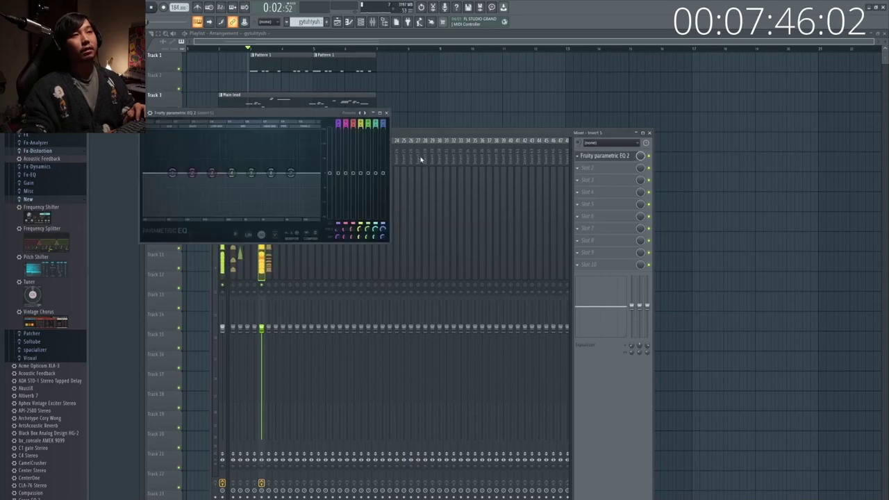
pyautogui.moveTo(271, 174); pyautogui.dragTo(291, 189)
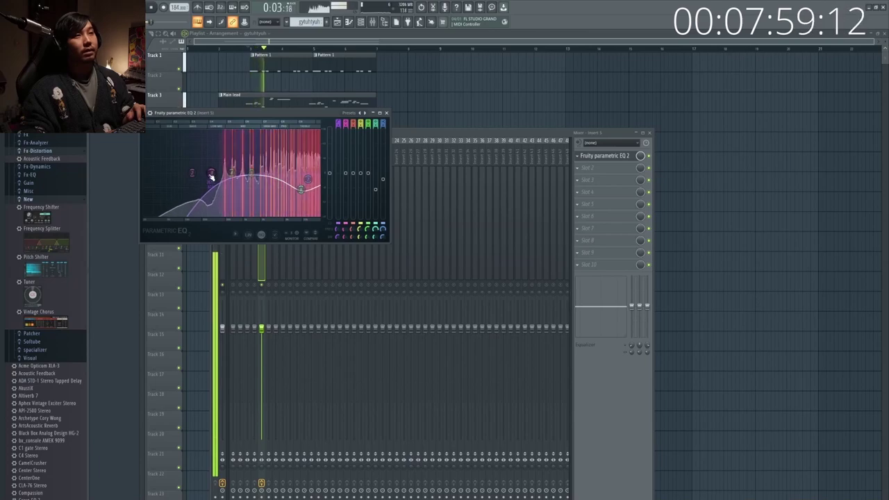
pyautogui.moveTo(211, 175)
pyautogui.mouseDown()
pyautogui.moveTo(195, 173)
pyautogui.moveTo(200, 167)
pyautogui.mouseUp()
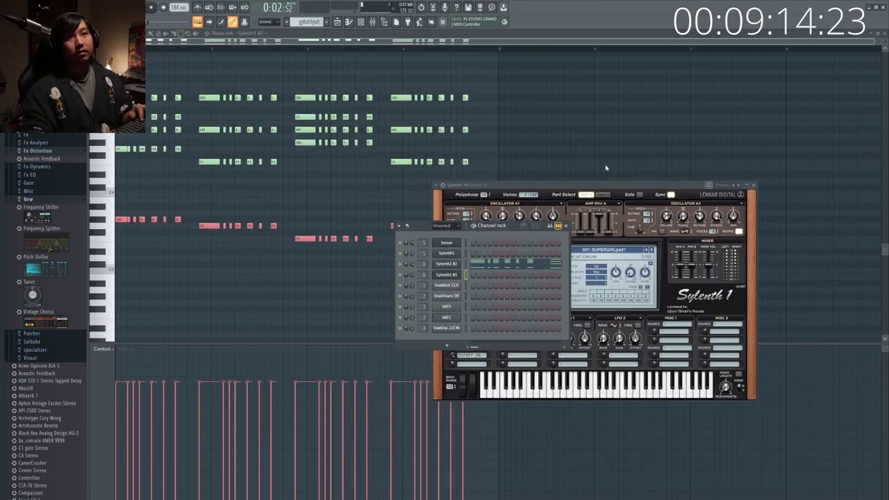
# Replace the Sylenth1 #3 channel with a second Serum and load the DRIVINGAWAYBASS2 preset
pyautogui.click(446, 242)
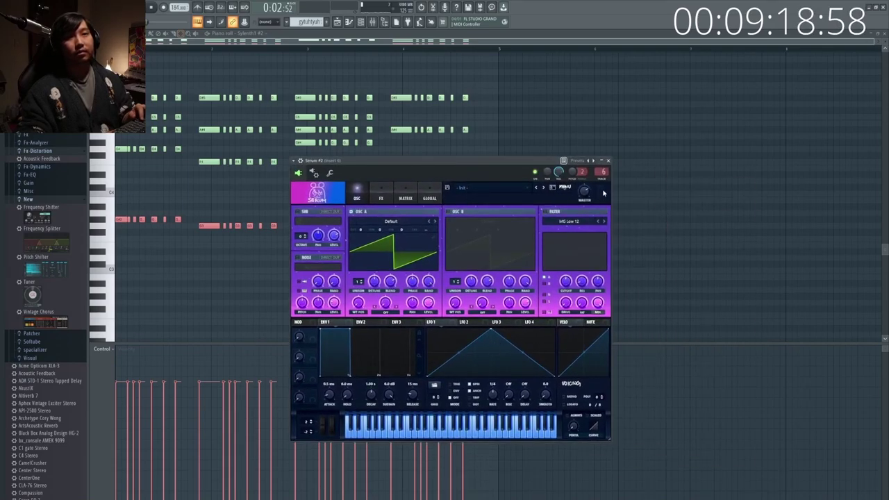
pyautogui.press('F6')
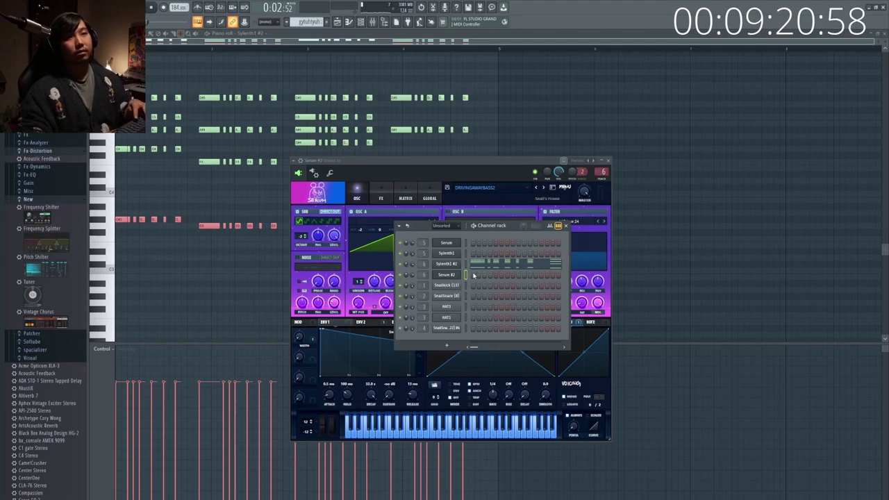
# Put the chord-root bass line on Serum #2, audition it, and check its DRIVINGAWAYBASS2 synth window
pyautogui.click(474, 276)
pyautogui.press('space')
pyautogui.press('F6')
pyautogui.press('space')
pyautogui.press('space')
pyautogui.click(447, 277)
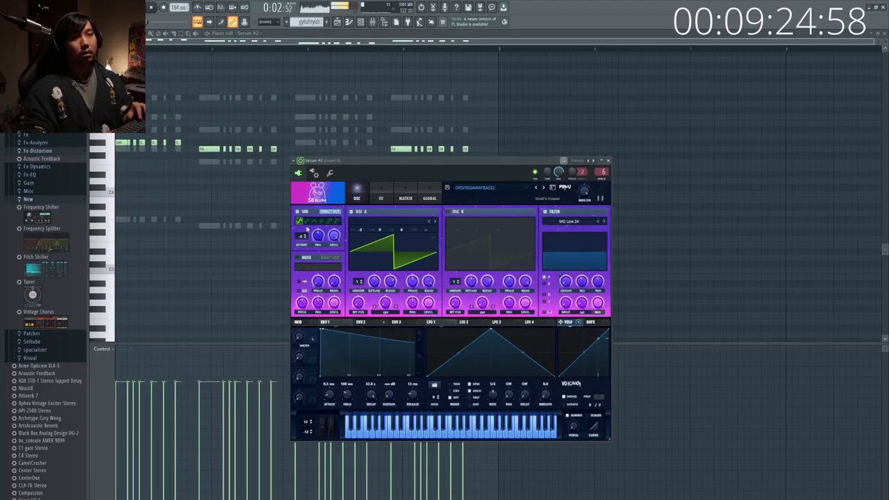
pyautogui.click(317, 192)
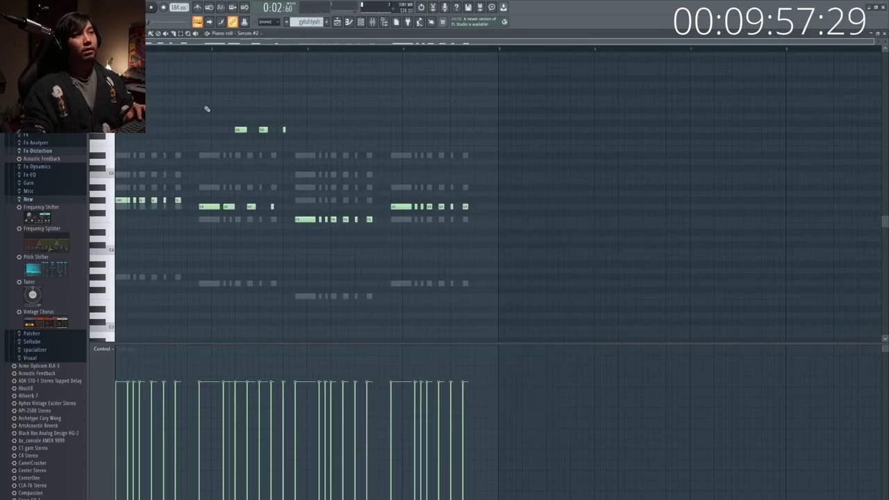
# Raise one short note of Serum #2's first bass group an octave to G#5 and audition the line
pyautogui.press('space')
pyautogui.press('space')
pyautogui.scroll(3, 137, 107)
pyautogui.scroll(2, 137, 108)
pyautogui.scroll(2, 299, 154)
pyautogui.scroll(-3, 299, 153)
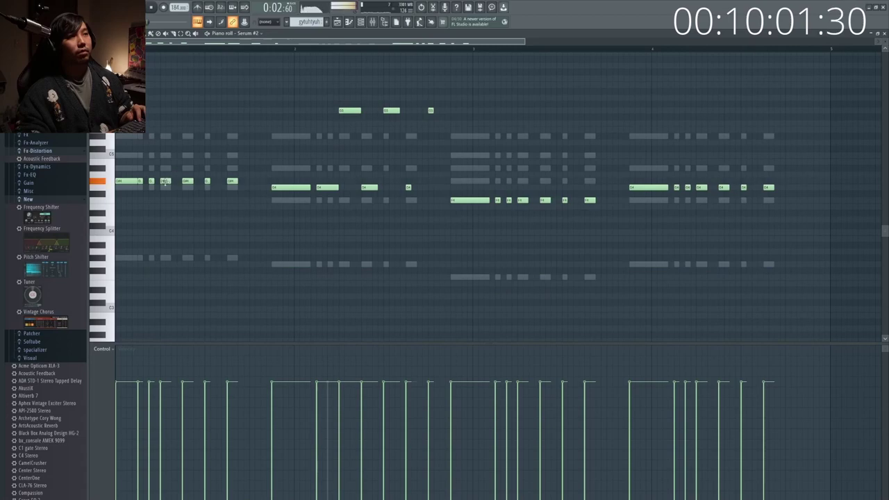
pyautogui.scroll(3, 177, 179)
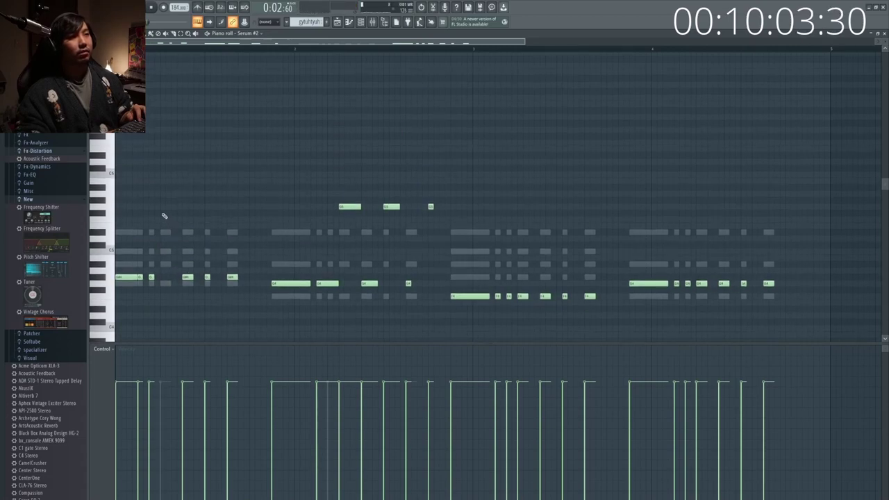
pyautogui.press('space')
pyautogui.press('space')
pyautogui.scroll(-3, 176, 51)
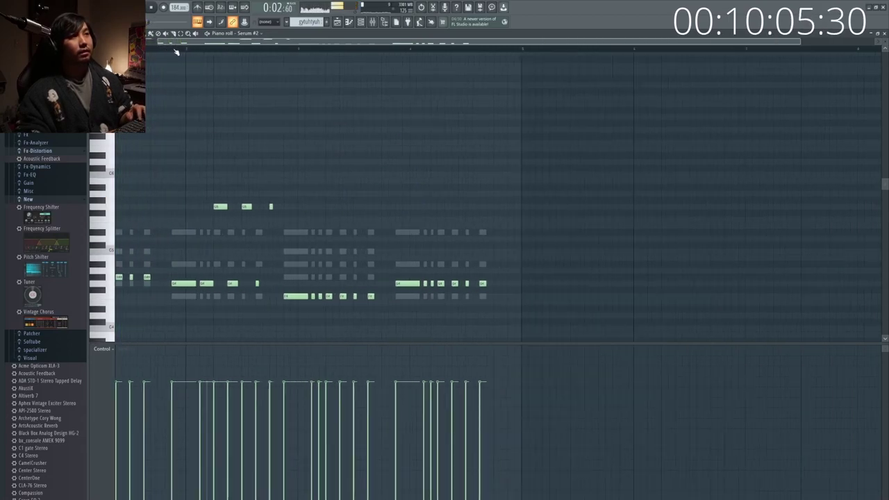
pyautogui.press('space')
pyautogui.scroll(2, 151, 51)
pyautogui.scroll(1, 151, 50)
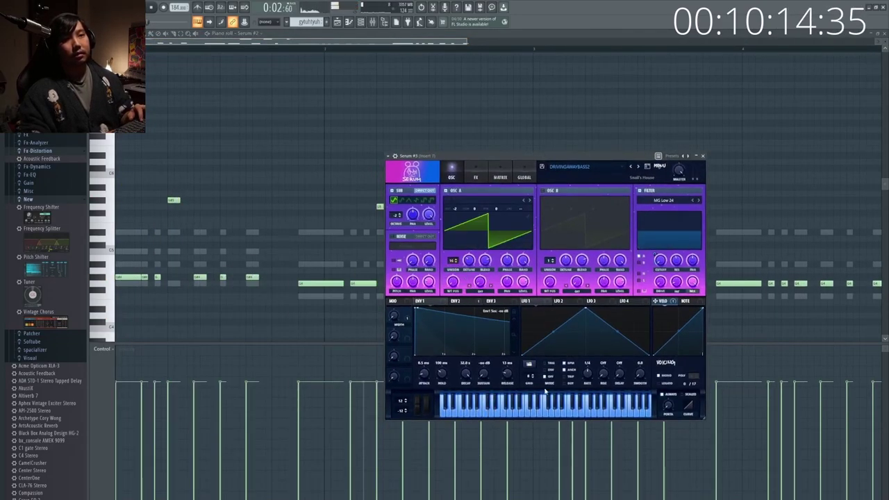
# Write two staggered Serum #3 notes late in the first bar, lengthen both to eighth notes and raise them to G#5 and G#4
pyautogui.press('F6')
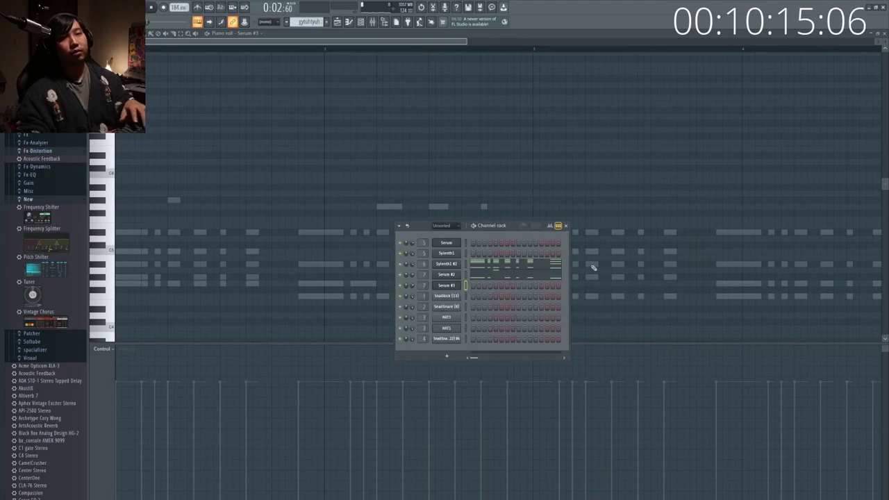
pyautogui.click(448, 285)
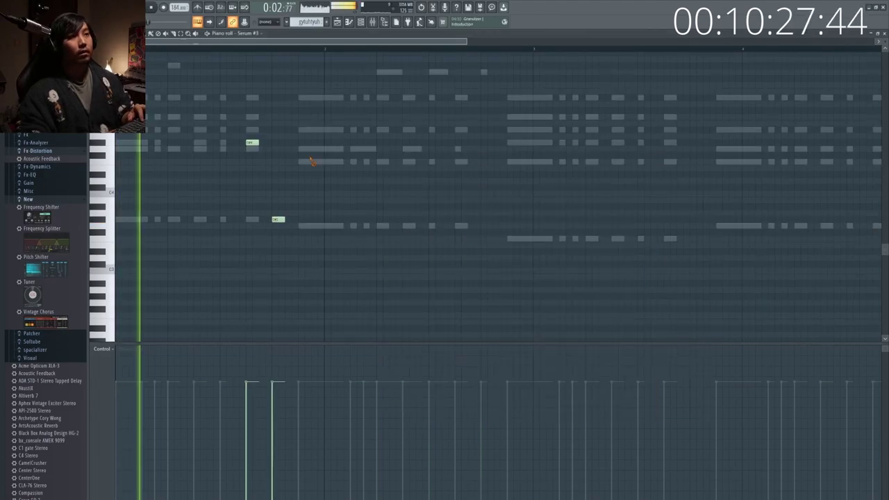
pyautogui.press('F6')
pyautogui.press('F6')
pyautogui.moveTo(259, 143); pyautogui.dragTo(272, 143)
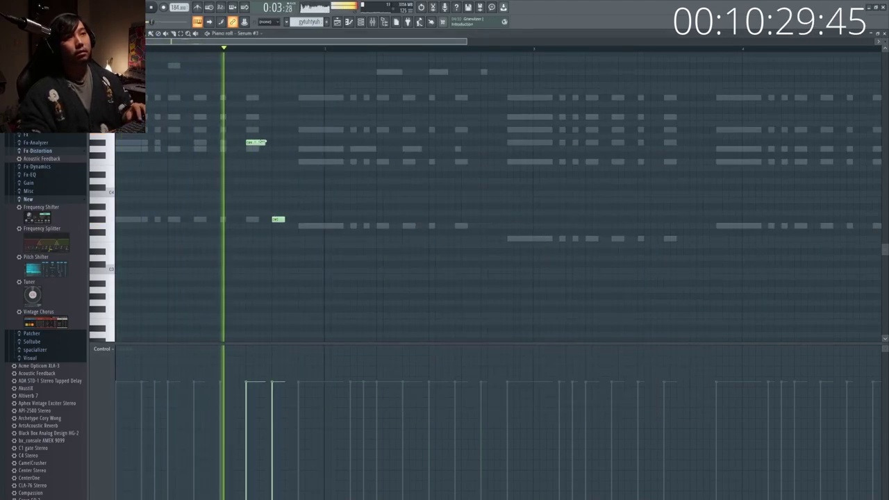
pyautogui.moveTo(285, 220); pyautogui.dragTo(299, 220)
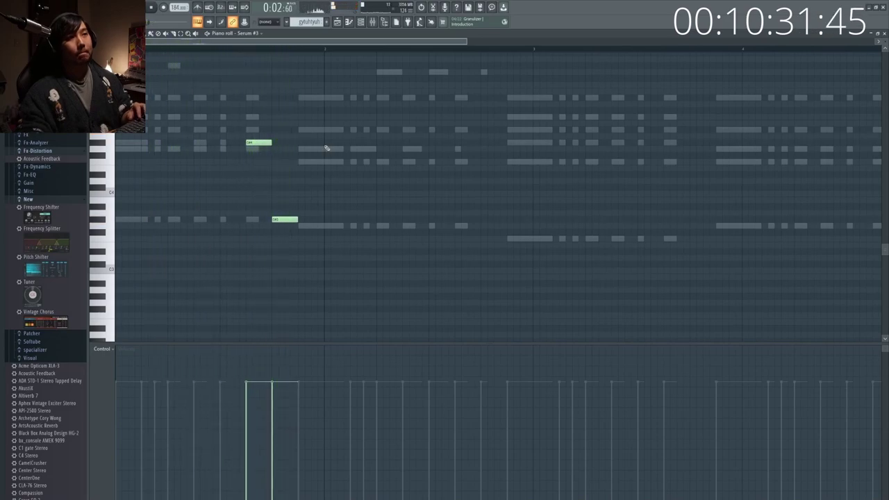
pyautogui.hotkey('ctrl', 'Up')
# Open the Serum #3 synth window and reposition it over the piano roll
pyautogui.press('F6')
pyautogui.click(448, 287)
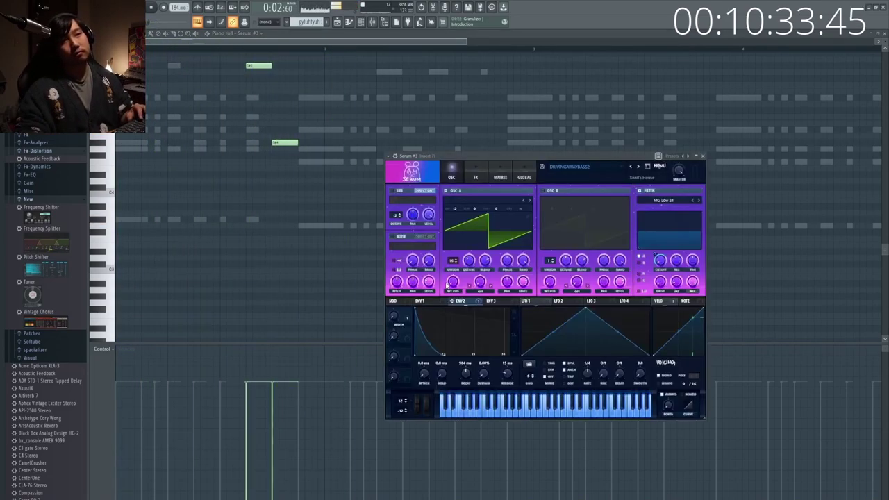
pyautogui.moveTo(514, 163); pyautogui.dragTo(327, 170)
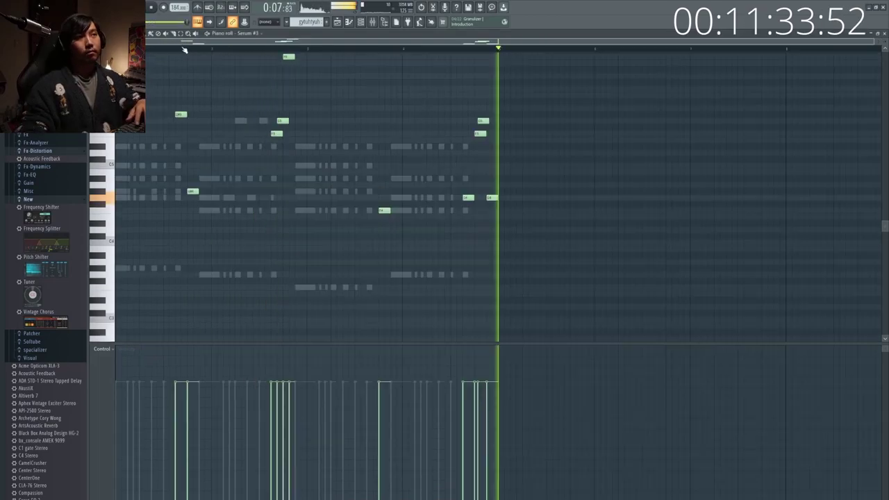
# Play back the Serum #3 fills from the start of the pattern and look over their highest notes
pyautogui.click(182, 50)
pyautogui.click(180, 34)
pyautogui.moveTo(318, 201); pyautogui.dragTo(275, 57)
pyautogui.press('space')
pyautogui.press('space')
pyautogui.keyDown('ctrl'); pyautogui.click(329, 133); pyautogui.keyUp('ctrl')
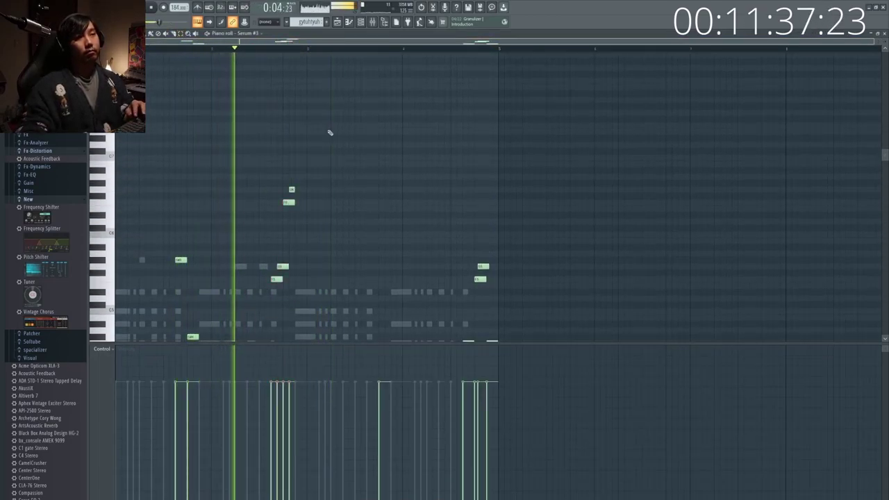
pyautogui.scroll(-3, 317, 130)
pyautogui.click(184, 43)
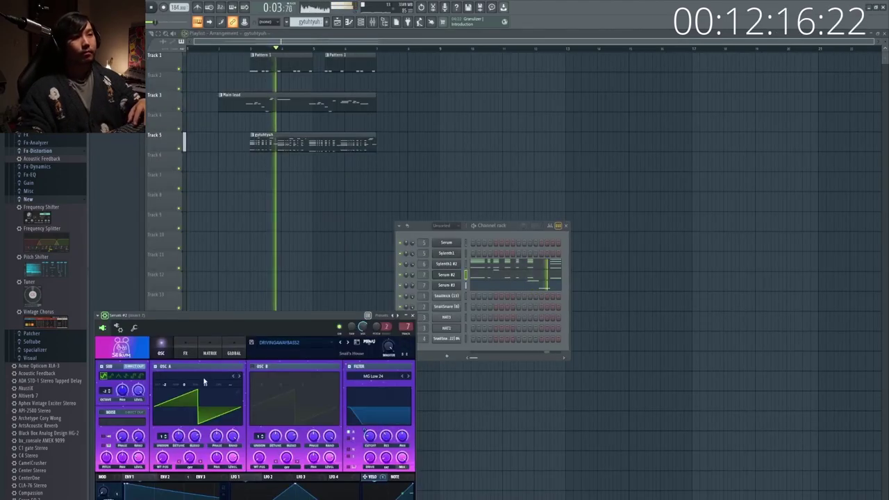
# Check Serum #2's global settings and return to its oscillator page
pyautogui.moveTo(209, 387); pyautogui.dragTo(208, 385)
pyautogui.click(234, 349)
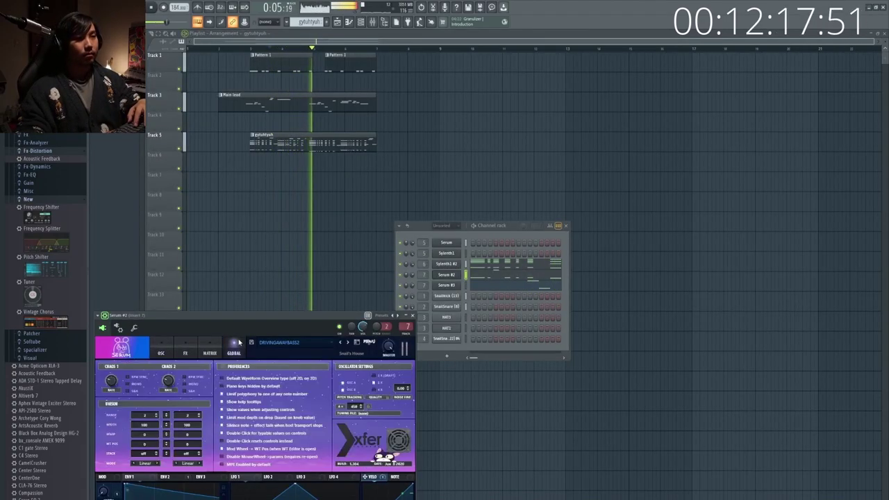
pyautogui.click(161, 349)
pyautogui.click(288, 227)
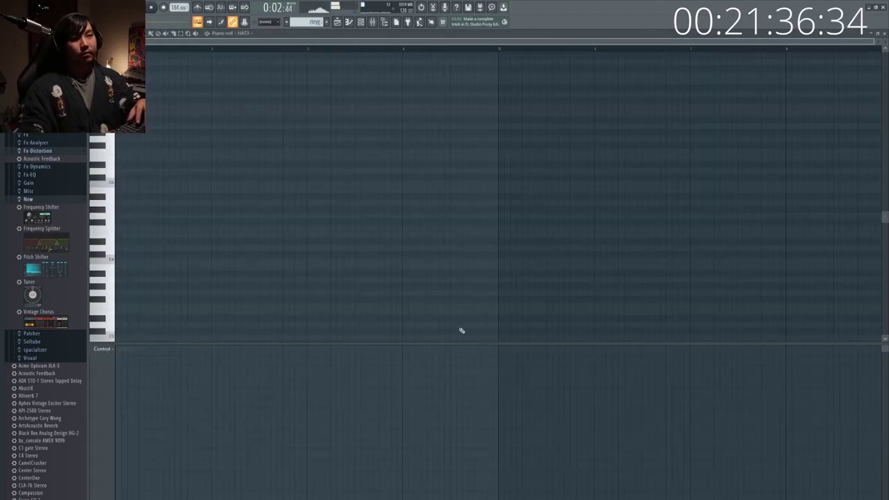
# Draw four one-beat C5 notes for HAT3 on beats 2 and 4 of the first two bars
pyautogui.click(110, 231)
pyautogui.scroll(3, 130, 250)
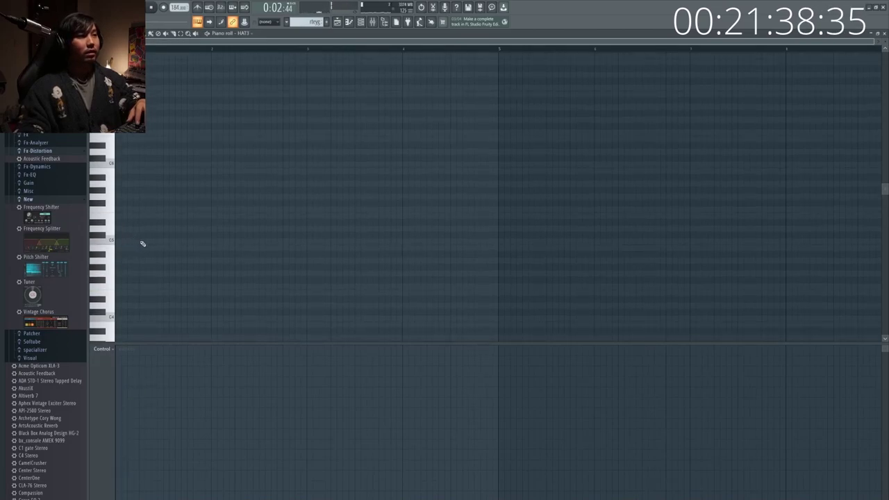
pyautogui.click(143, 242)
pyautogui.click(186, 242)
pyautogui.click(237, 242)
pyautogui.click(286, 241)
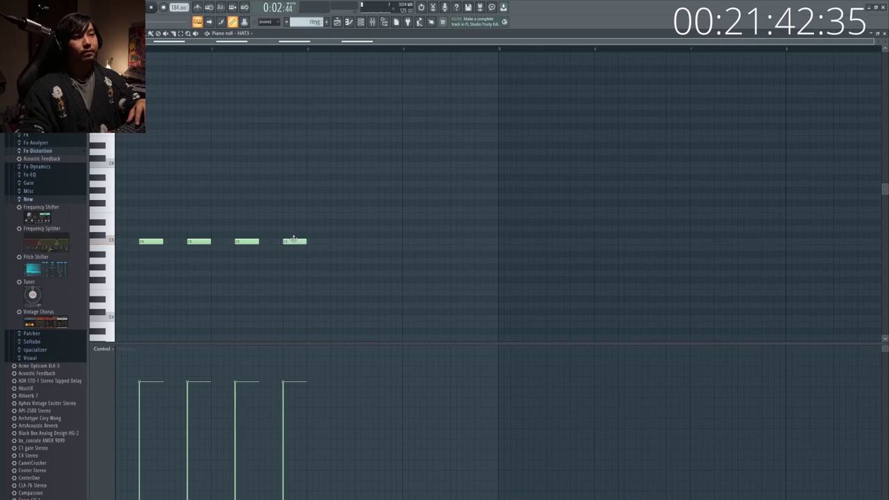
pyautogui.click(337, 22)
pyautogui.moveTo(305, 241); pyautogui.dragTo(293, 222)
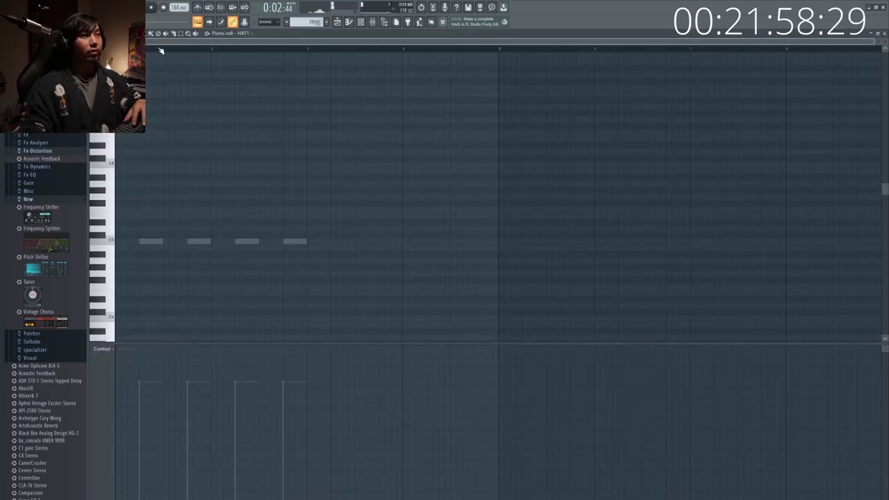
# Fill HAT1's first beat with a run of very short D6 notes and add another hit in the second beat
pyautogui.scroll(2, 160, 51)
pyautogui.scroll(1, 134, 171)
pyautogui.click(134, 171)
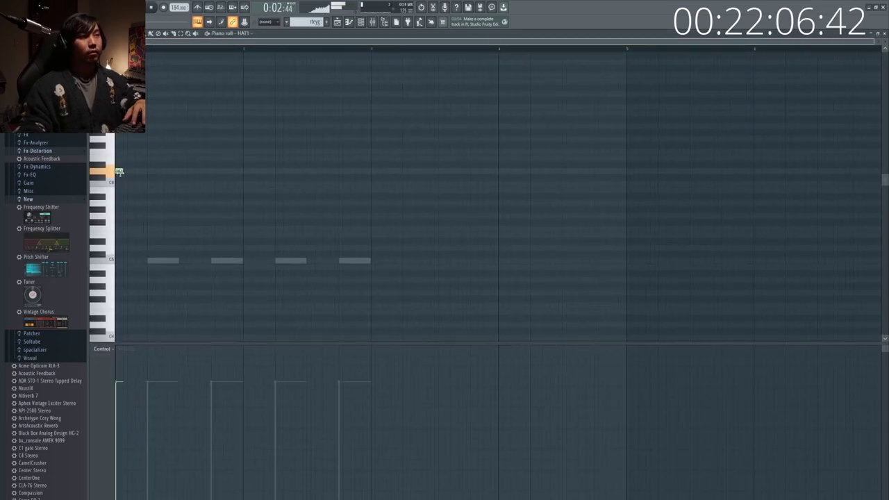
pyautogui.moveTo(116, 171); pyautogui.dragTo(149, 172)
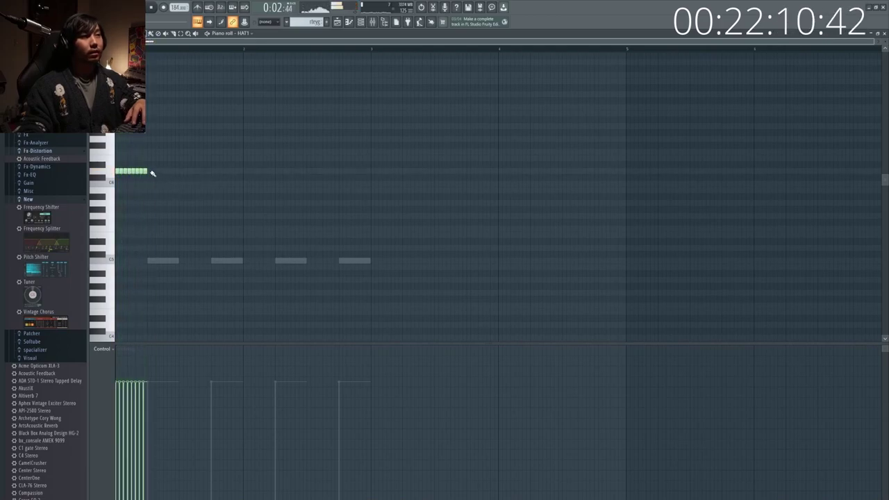
pyautogui.click(163, 171)
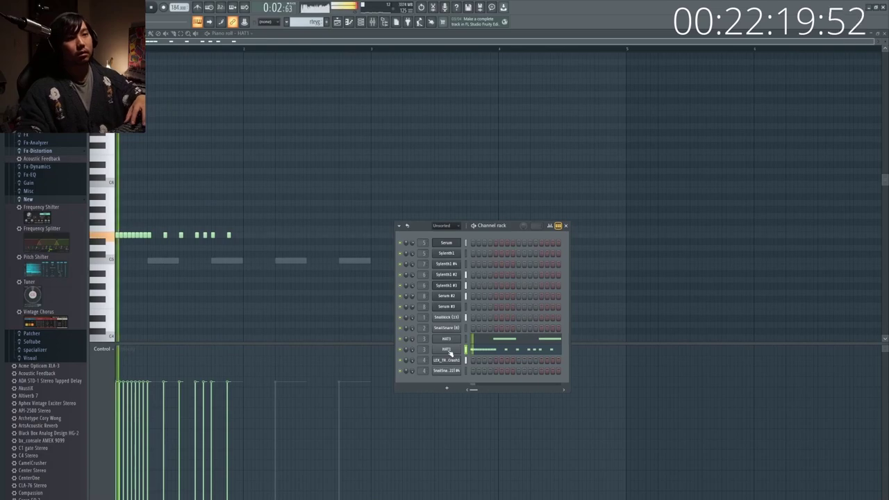
# Open the HAT1 sampler and audition the hat pattern against the rest of the track
pyautogui.click(453, 349)
pyautogui.moveTo(404, 363); pyautogui.dragTo(405, 350)
pyautogui.press('space')
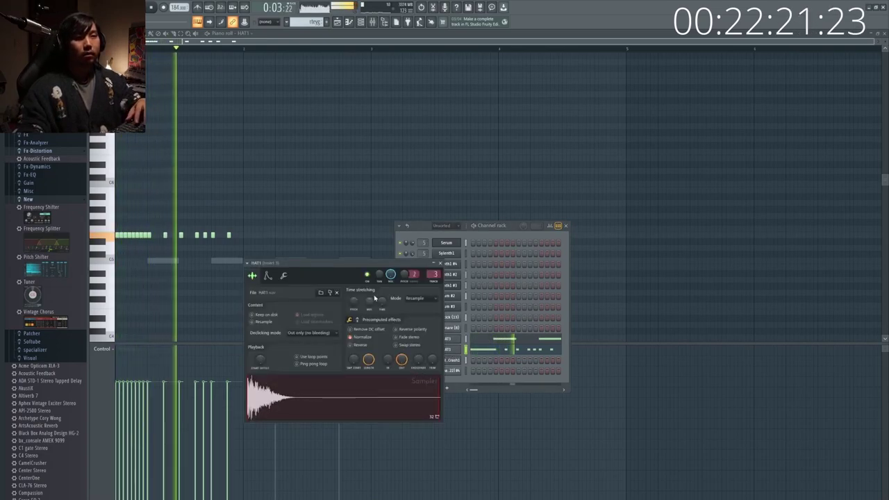
pyautogui.rightClick(323, 203)
pyautogui.press('space')
pyautogui.press('space')
# Transpose all HAT1 notes up five semitones to A5 and audition the result
pyautogui.hotkey('shift', 'Up')
pyautogui.hotkey('shift', 'Up')
pyautogui.hotkey('shift', 'Up')
pyautogui.hotkey('shift', 'Up')
pyautogui.hotkey('shift', 'Up')
pyautogui.press('space')
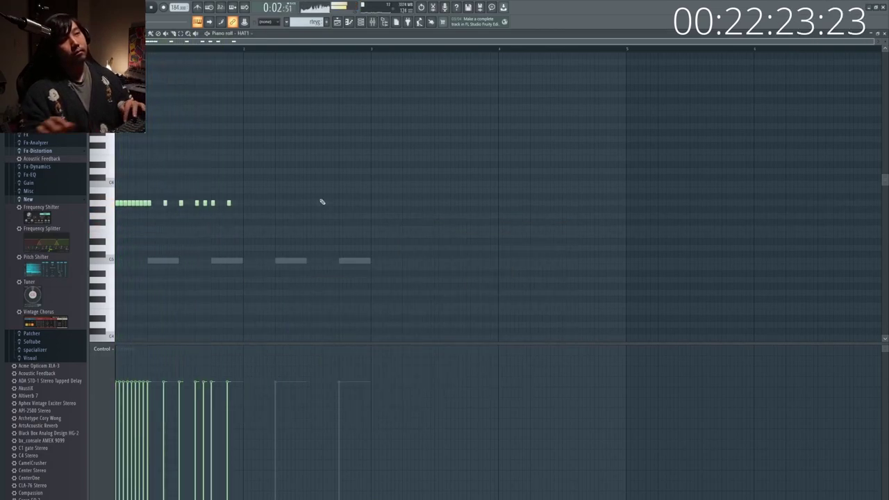
pyautogui.press('space')
pyautogui.press('F6')
pyautogui.press('F6')
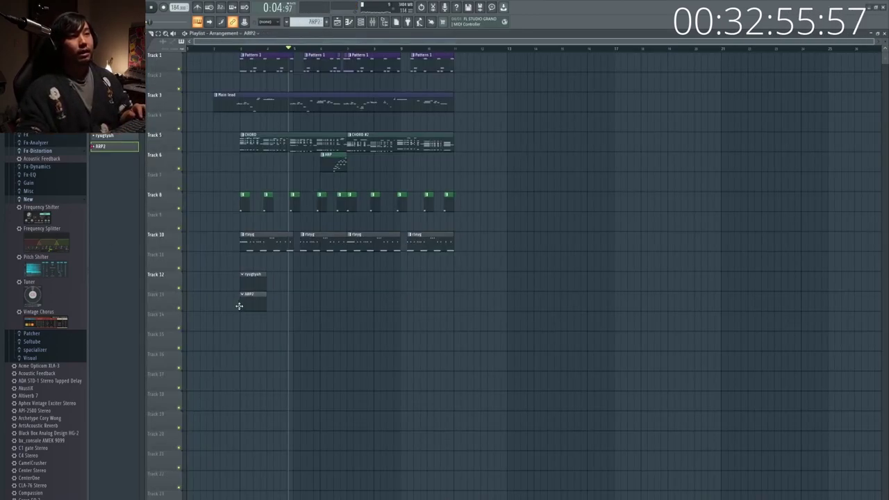
# Place the ARP2 clip on Track 12 in place of the ryugtyuh clip and bring up the Sylenth1 #5 channel
pyautogui.moveTo(242, 305); pyautogui.dragTo(243, 264)
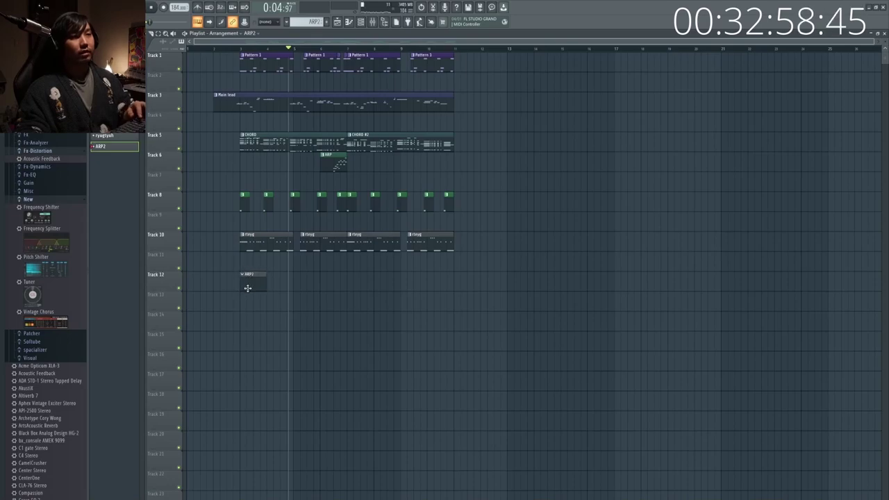
pyautogui.press('F6')
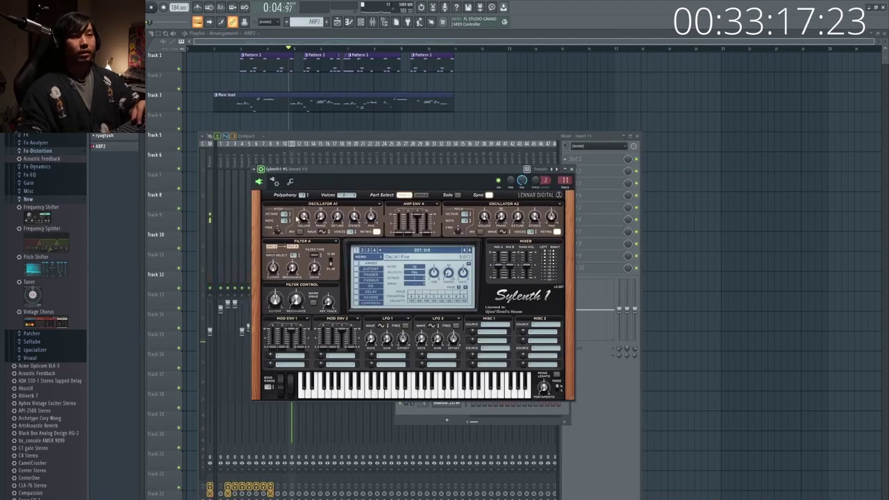
pyautogui.press('F6')
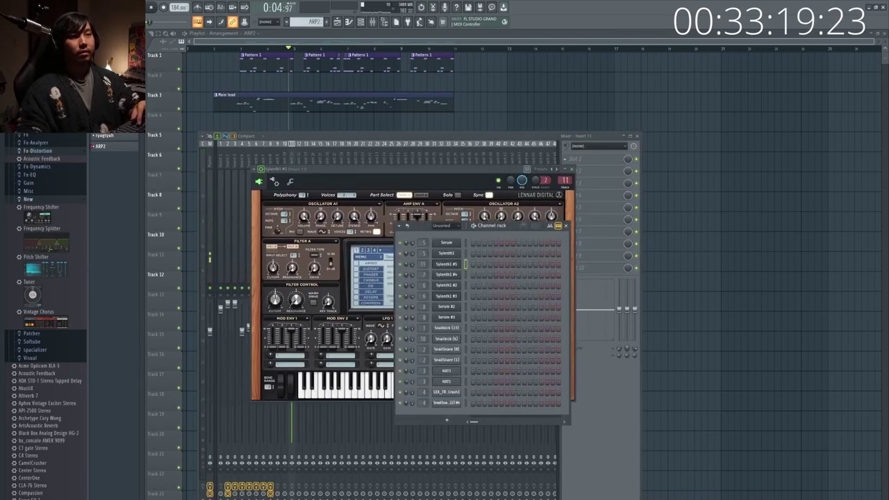
# Draw a one-bar arpeggio for Sylenth1 #5 in the ARP2 pattern
pyautogui.press('F7')
pyautogui.scroll(-5, 285, 44)
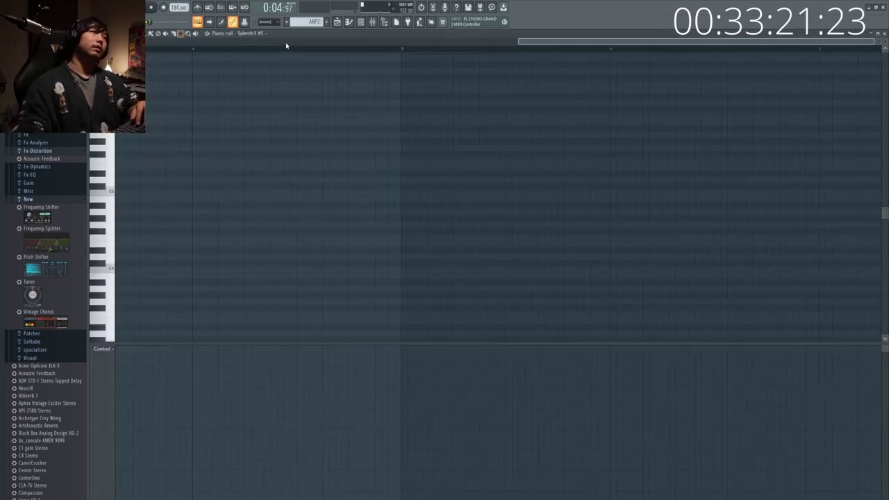
pyautogui.scroll(-3, 301, 48)
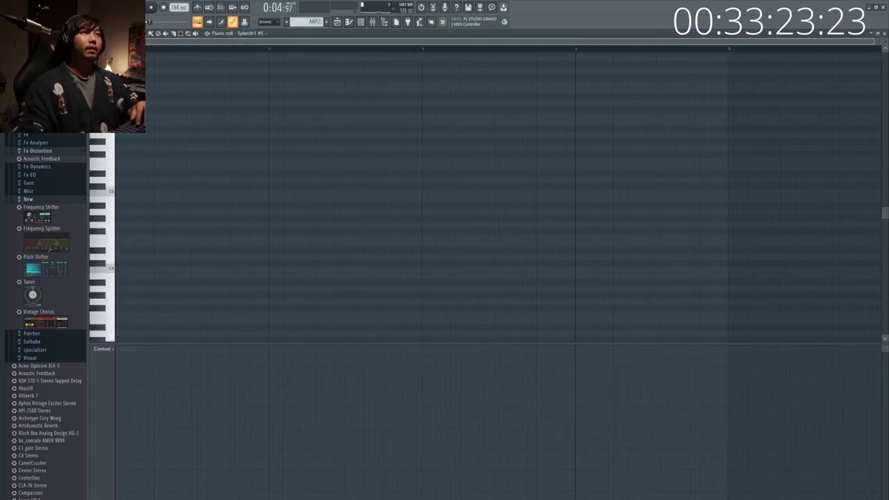
pyautogui.scroll(1, 139, 200)
pyautogui.click(116, 211)
pyautogui.click(122, 147)
pyautogui.click(139, 186)
pyautogui.moveTo(139, 186); pyautogui.dragTo(139, 193)
pyautogui.click(160, 180)
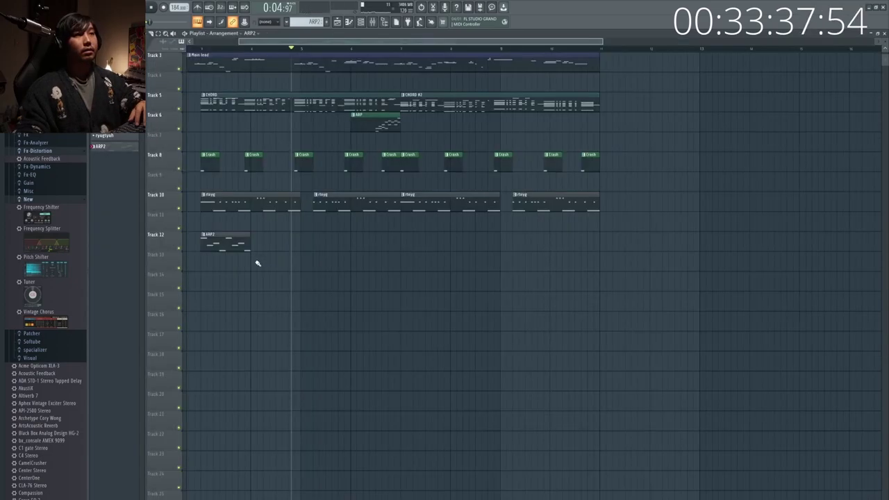
# Repeat the ARP2 clip seven more times along Track 12 to the end of the arrangement
pyautogui.moveTo(257, 260); pyautogui.dragTo(601, 257)
pyautogui.moveTo(527, 263); pyautogui.dragTo(524, 241)
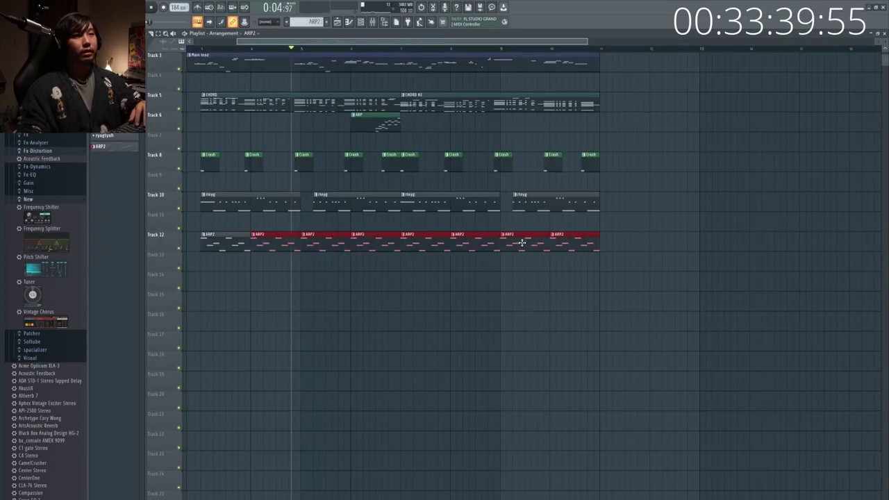
pyautogui.keyDown('ctrl'); pyautogui.click(493, 271); pyautogui.keyUp('ctrl')
# Play the arrangement with the ARP2 part from near its start and inspect the Sylenth1 #5 synth
pyautogui.click(195, 49)
pyautogui.scroll(-3, 207, 53)
pyautogui.press('space')
pyautogui.press('F6')
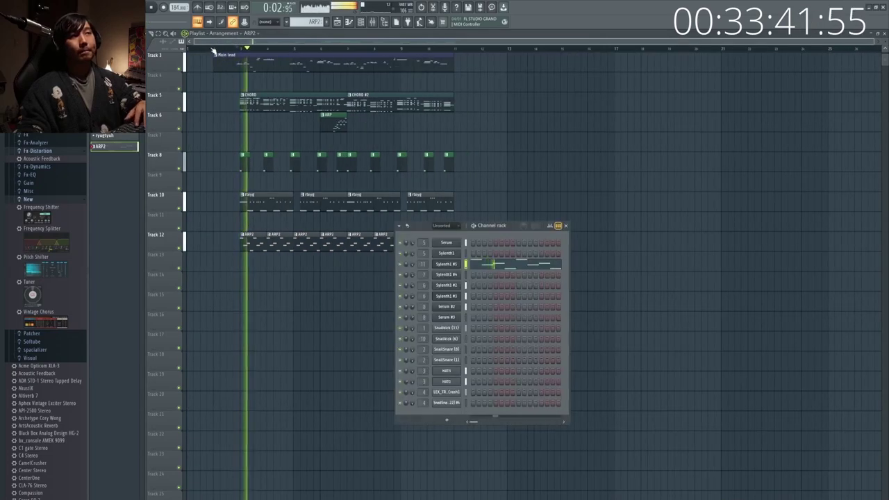
pyautogui.click(442, 266)
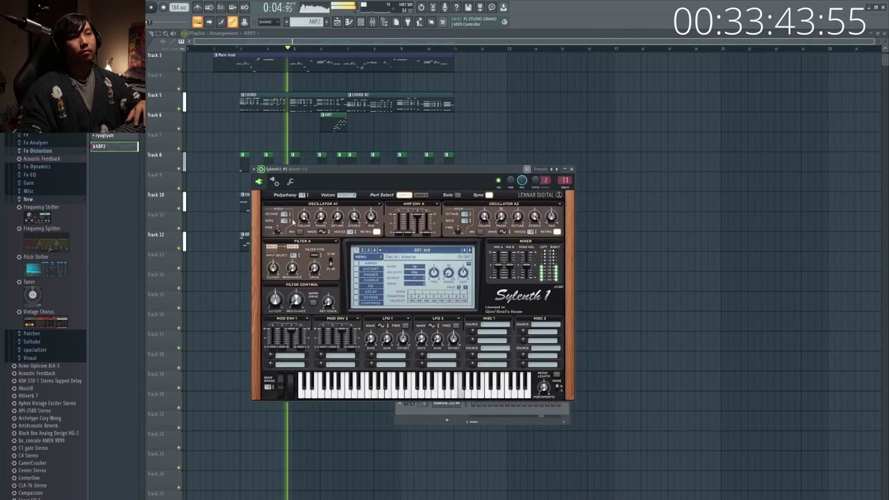
pyautogui.press('space')
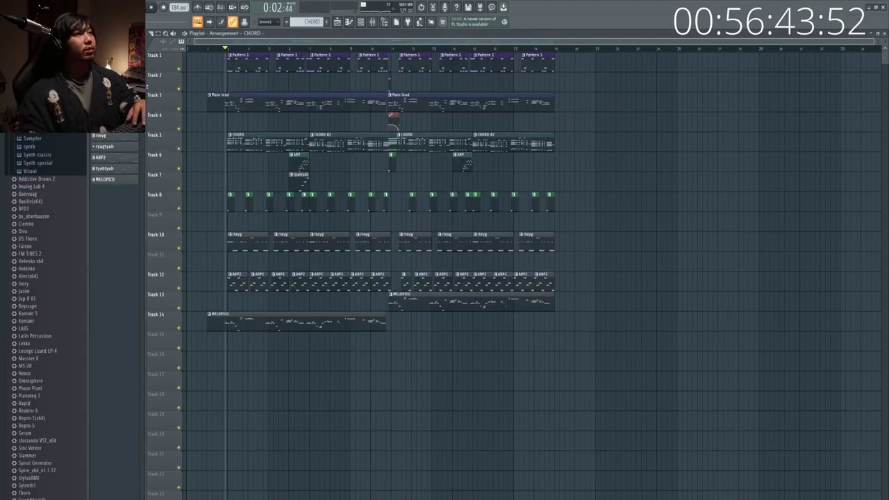
# Play the full arrangement and view the mixer levels and master effect chain
pyautogui.press('space')
pyautogui.press('F9')
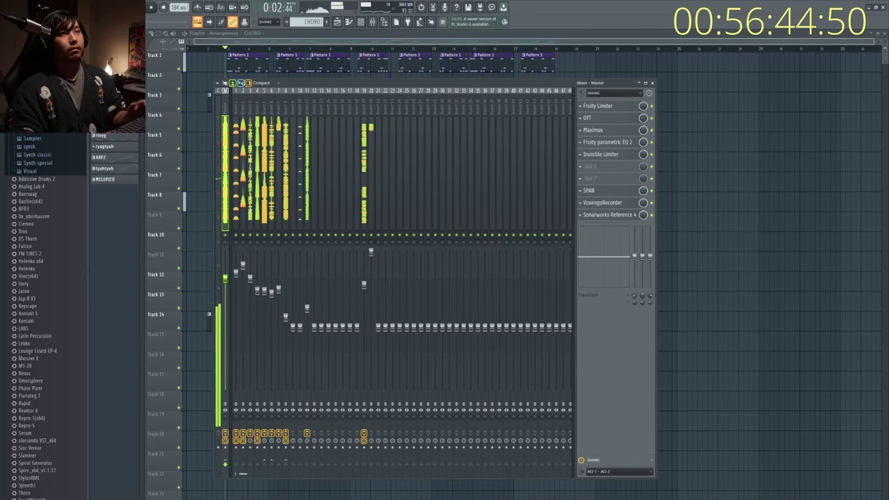
pyautogui.press('space')
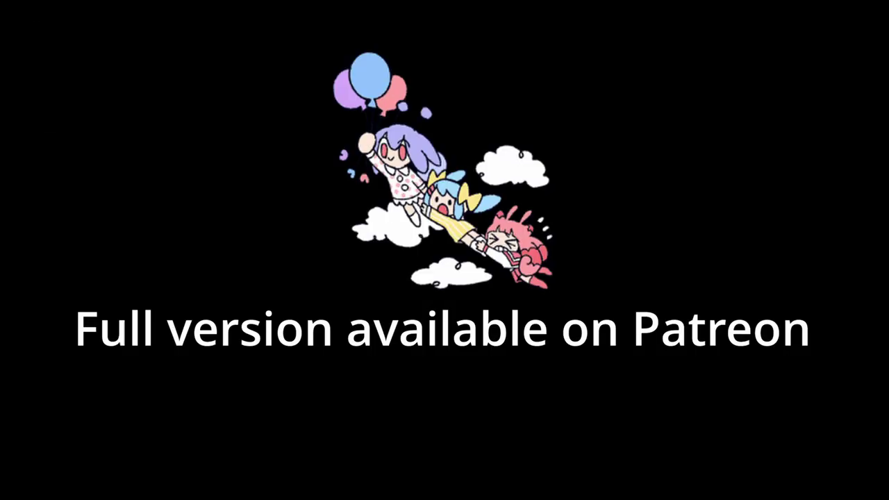